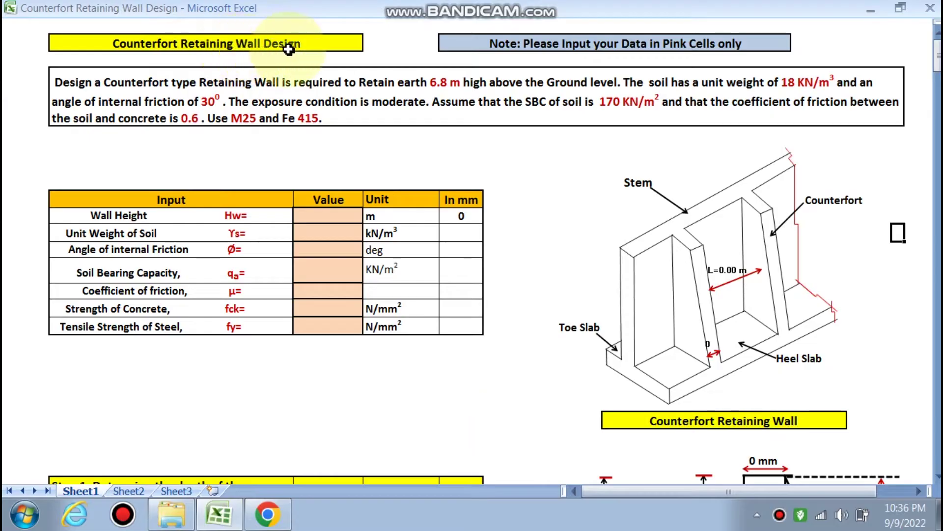
Review the retaining wall problem statement, the input data table and the Step 1 foundation depth section
{"action": "scroll", "coordinate": [589, 270], "scroll_direction": "down", "scroll_amount": 1}
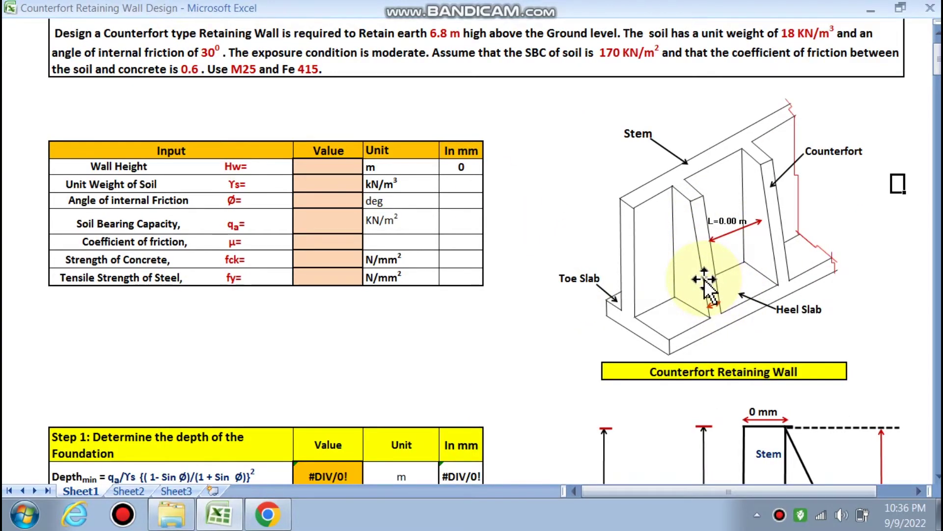
{"action": "scroll", "coordinate": [703, 278], "scroll_direction": "up", "scroll_amount": 1}
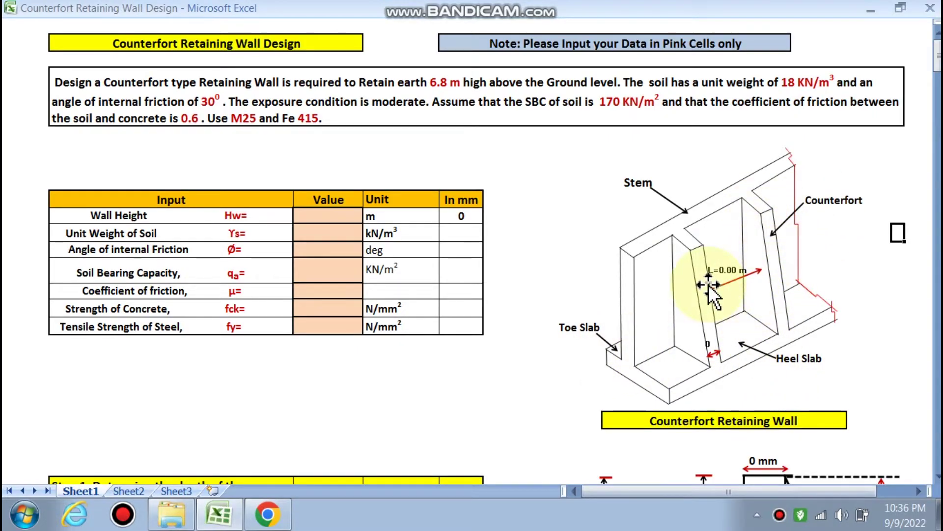
{"action": "scroll", "coordinate": [709, 294], "scroll_direction": "down", "scroll_amount": 1}
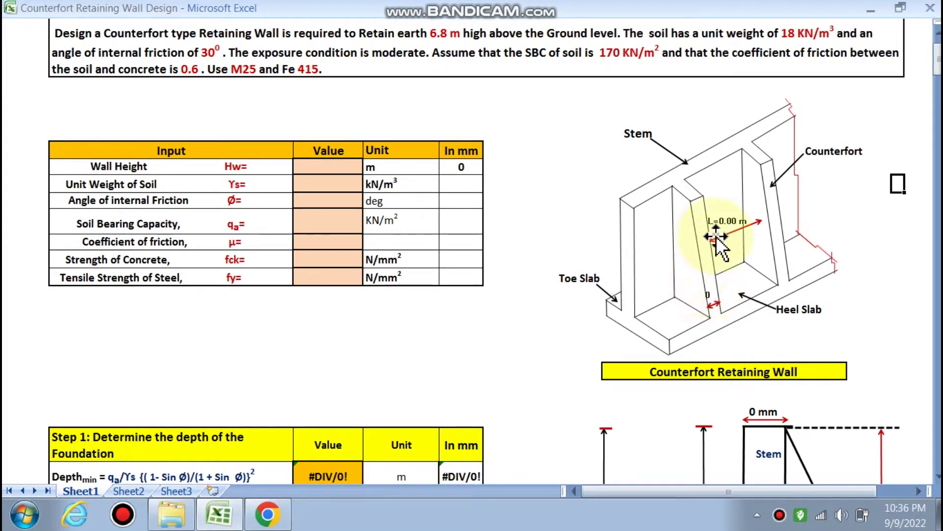
{"action": "scroll", "coordinate": [541, 327], "scroll_direction": "down", "scroll_amount": 2}
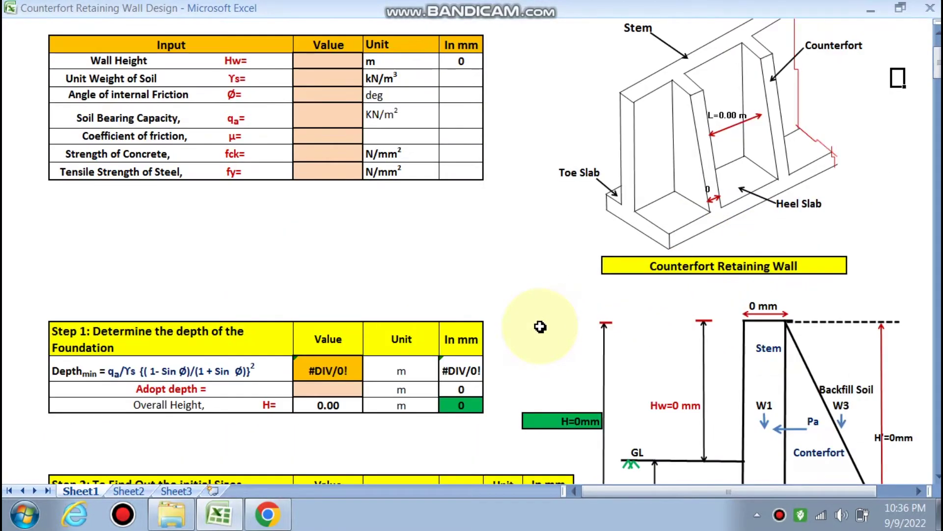
{"action": "scroll", "coordinate": [541, 327], "scroll_direction": "down", "scroll_amount": 2}
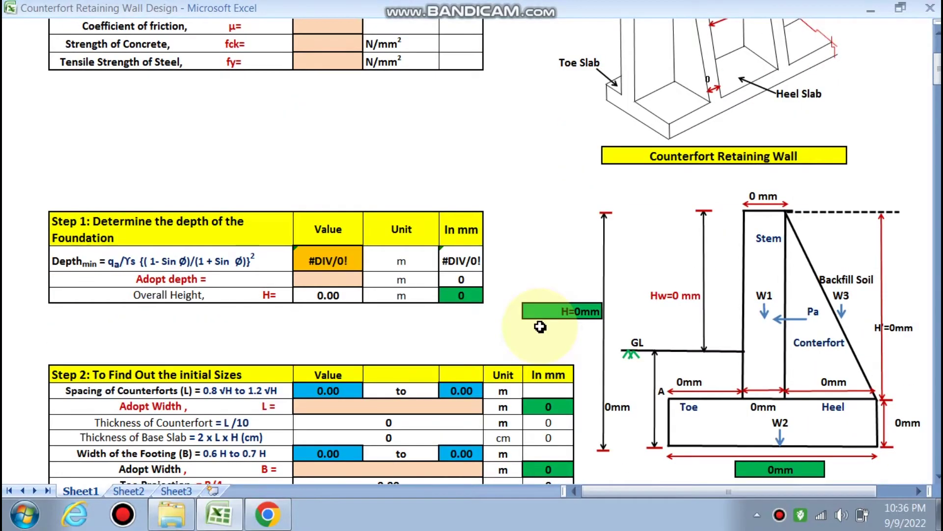
{"action": "scroll", "coordinate": [396, 311], "scroll_direction": "down", "scroll_amount": 2}
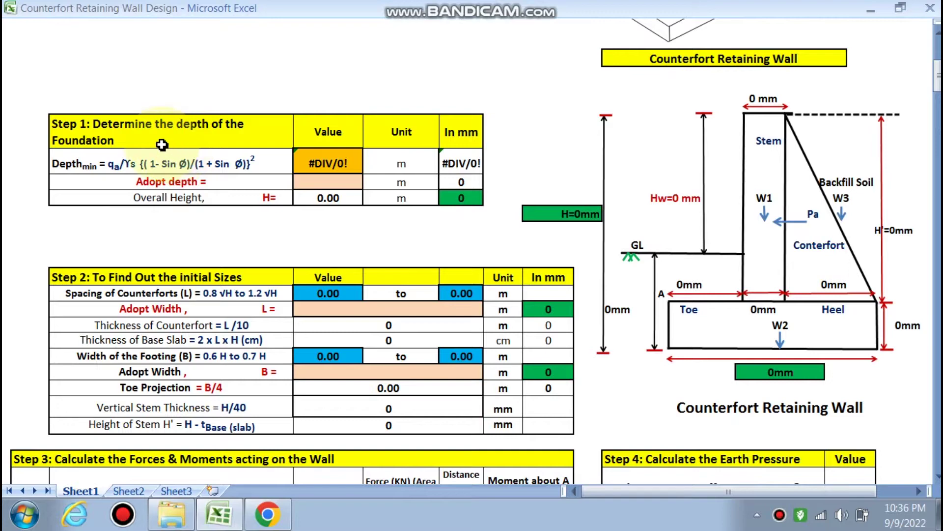
Examine Steps 2 to 4, covering the initial sizes, the forces and moments on the wall, and the earth pressure coefficients
{"action": "scroll", "coordinate": [236, 167], "scroll_direction": "down", "scroll_amount": 3}
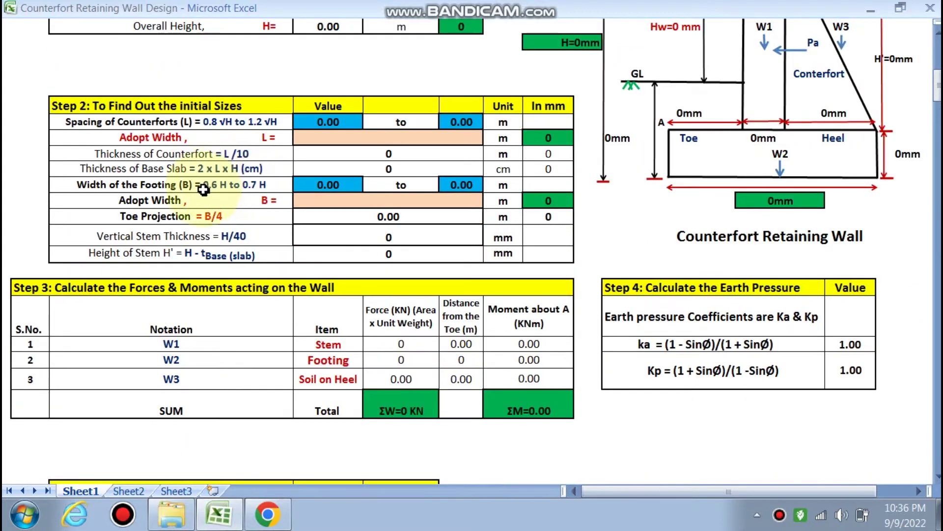
{"action": "scroll", "coordinate": [344, 177], "scroll_direction": "down", "scroll_amount": 1}
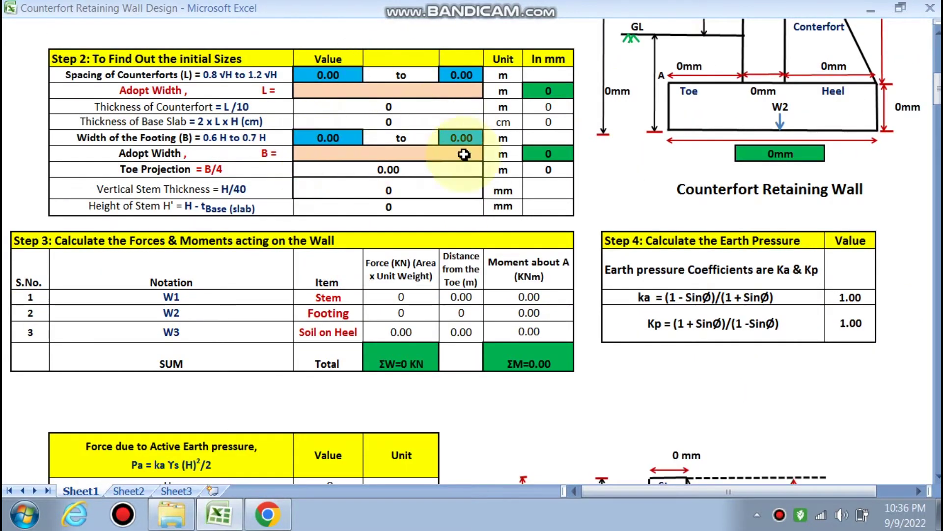
{"action": "scroll", "coordinate": [357, 205], "scroll_direction": "down", "scroll_amount": 2}
{"action": "scroll", "coordinate": [109, 175], "scroll_direction": "down", "scroll_amount": 1}
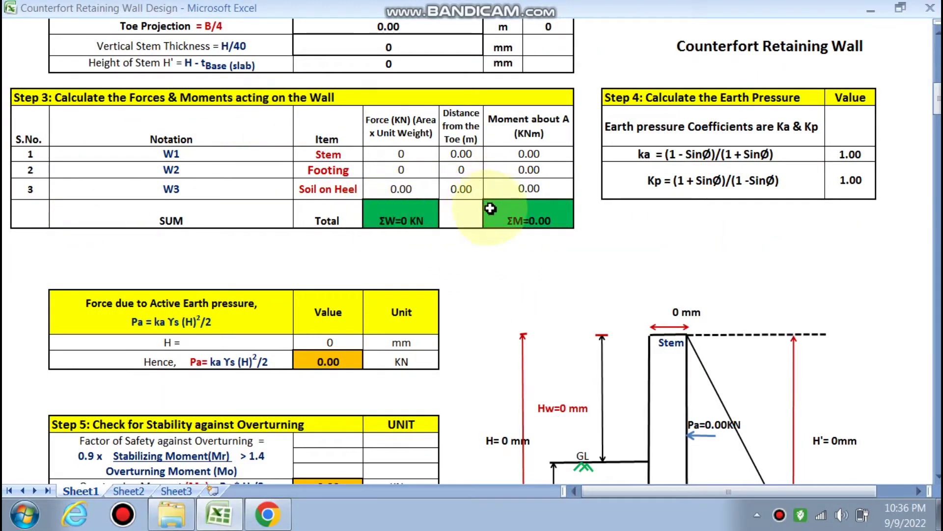
{"action": "scroll", "coordinate": [546, 200], "scroll_direction": "down", "scroll_amount": 2}
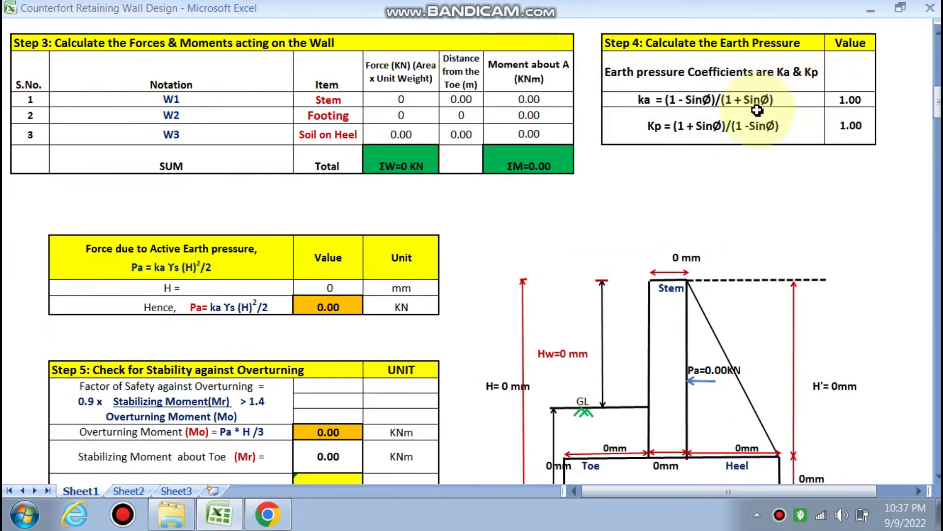
Examine Steps 5 to 8, from the overturning, soil pressure and sliding checks through the shear key design
{"action": "scroll", "coordinate": [545, 200], "scroll_direction": "down", "scroll_amount": 3}
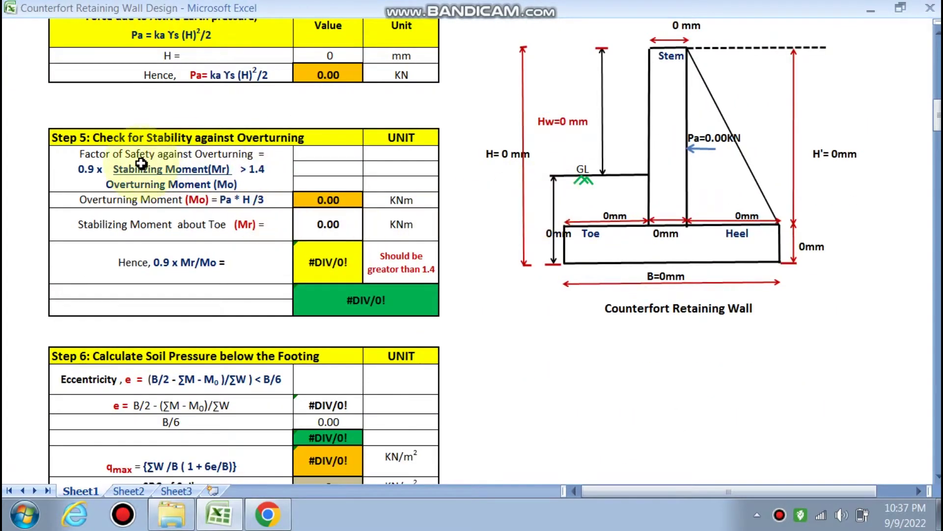
{"action": "scroll", "coordinate": [295, 233], "scroll_direction": "down", "scroll_amount": 2}
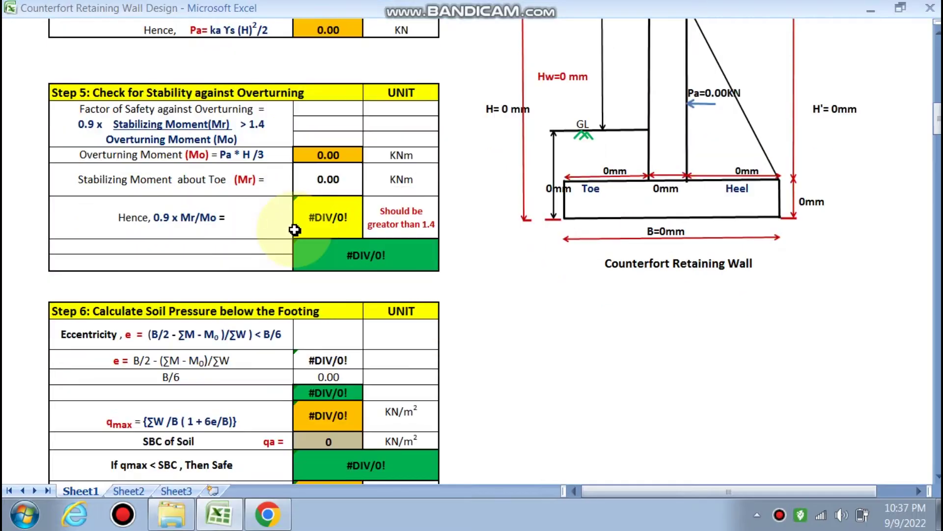
{"action": "scroll", "coordinate": [324, 197], "scroll_direction": "down", "scroll_amount": 2}
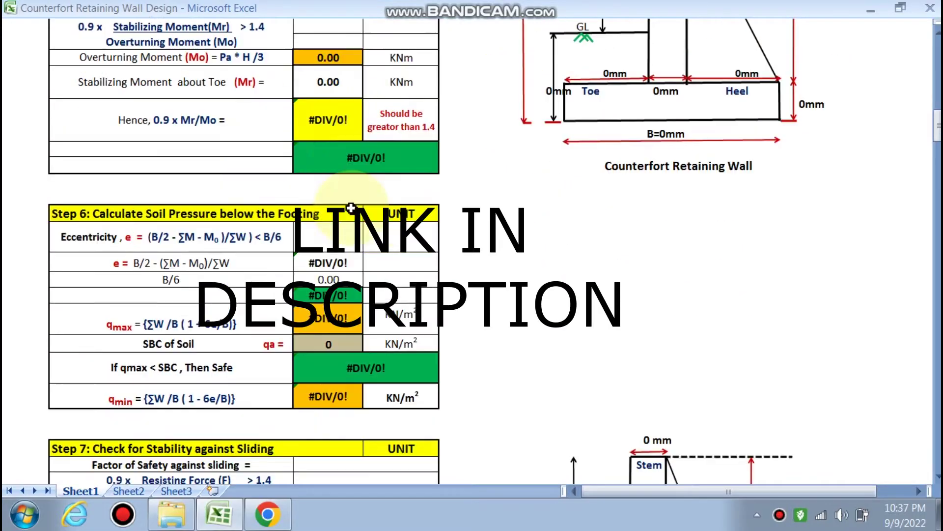
{"action": "scroll", "coordinate": [344, 207], "scroll_direction": "down", "scroll_amount": 1}
{"action": "scroll", "coordinate": [162, 180], "scroll_direction": "down", "scroll_amount": 1}
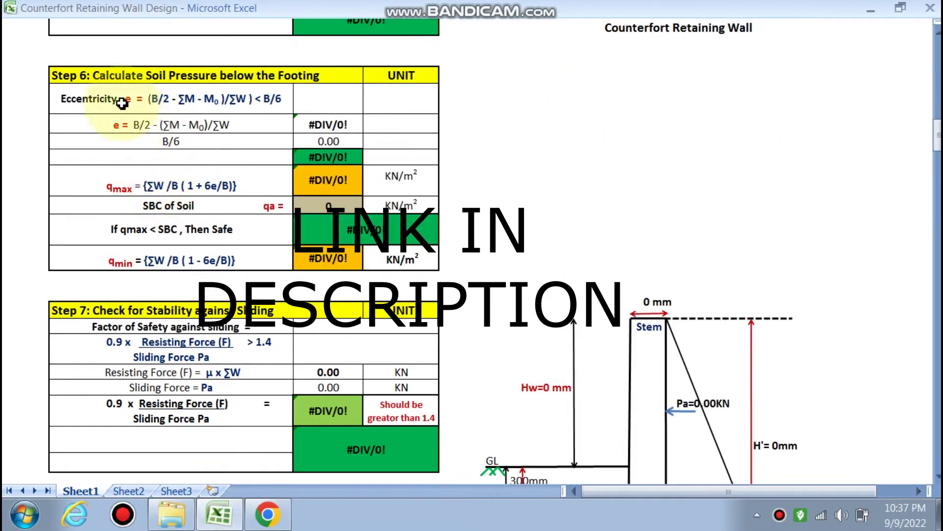
{"action": "scroll", "coordinate": [319, 207], "scroll_direction": "down", "scroll_amount": 3}
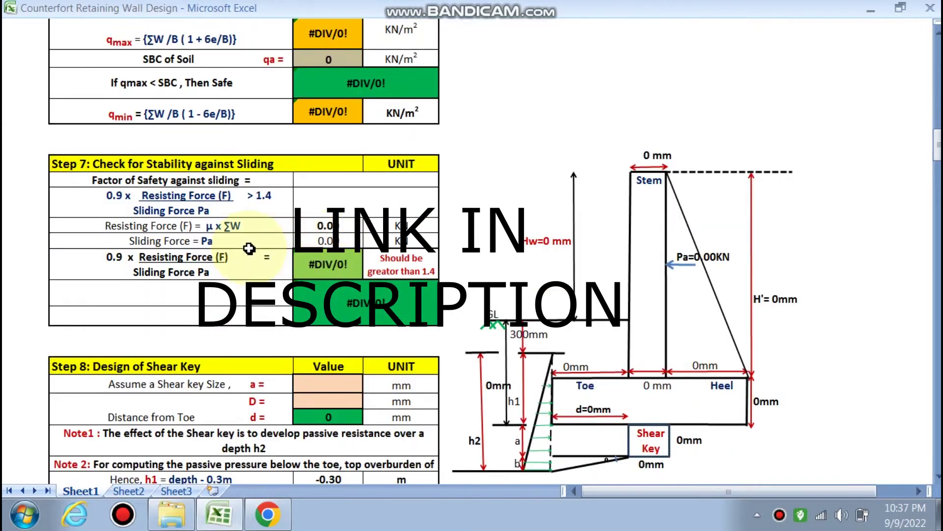
{"action": "scroll", "coordinate": [255, 181], "scroll_direction": "down", "scroll_amount": 2}
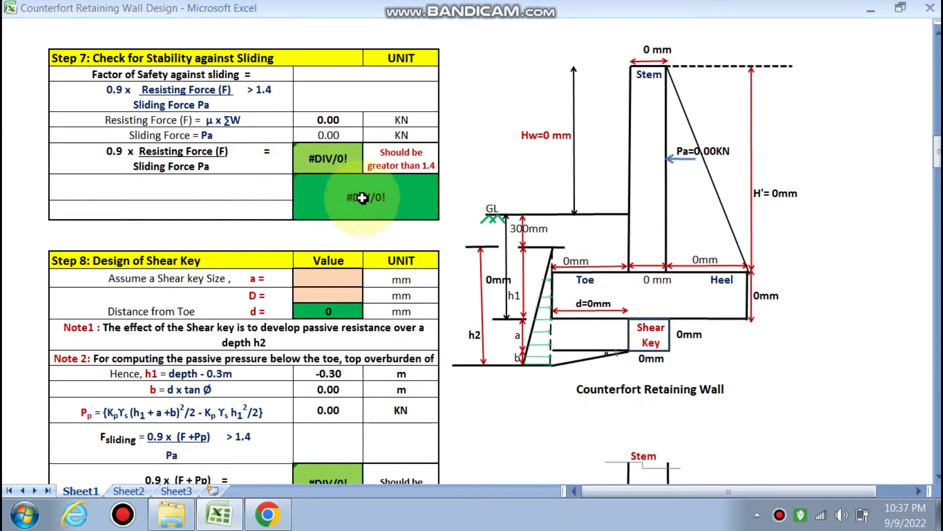
{"action": "scroll", "coordinate": [389, 231], "scroll_direction": "down", "scroll_amount": 2}
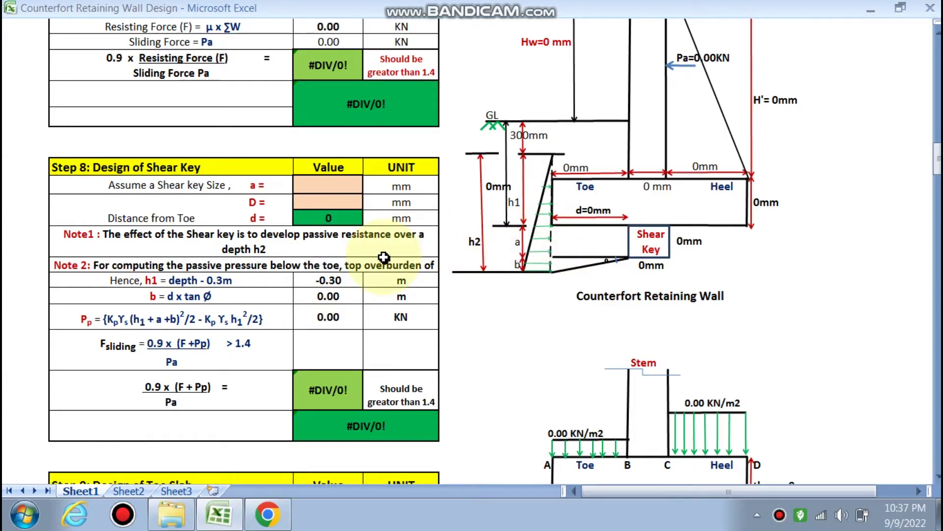
Examine the toe slab design in Step 9 with its pressure diagrams and the heel slab design in Step 10
{"action": "scroll", "coordinate": [384, 257], "scroll_direction": "down", "scroll_amount": 6}
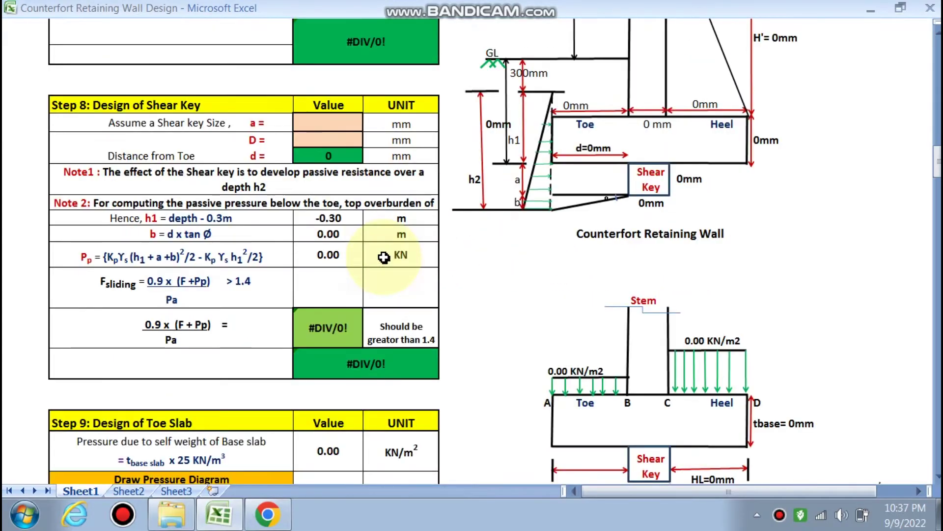
{"action": "scroll", "coordinate": [383, 257], "scroll_direction": "down", "scroll_amount": 2}
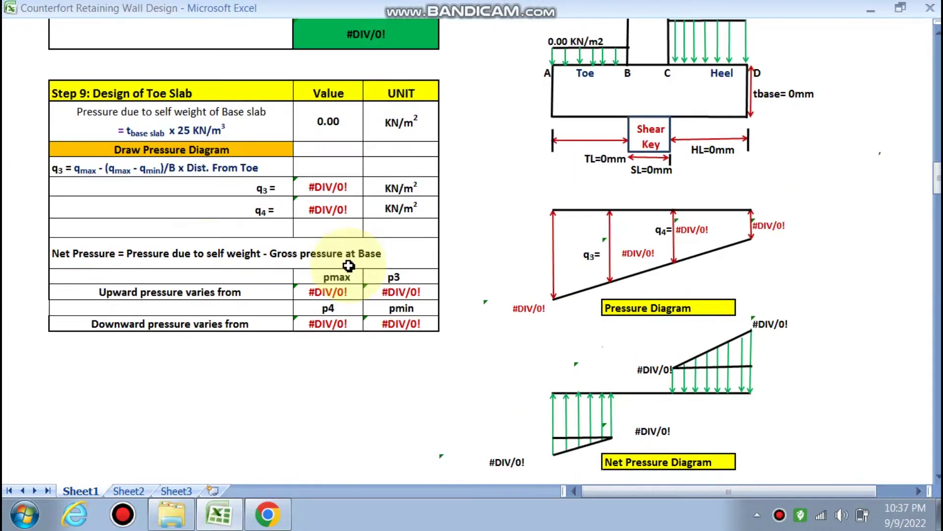
{"action": "scroll", "coordinate": [403, 287], "scroll_direction": "down", "scroll_amount": 2}
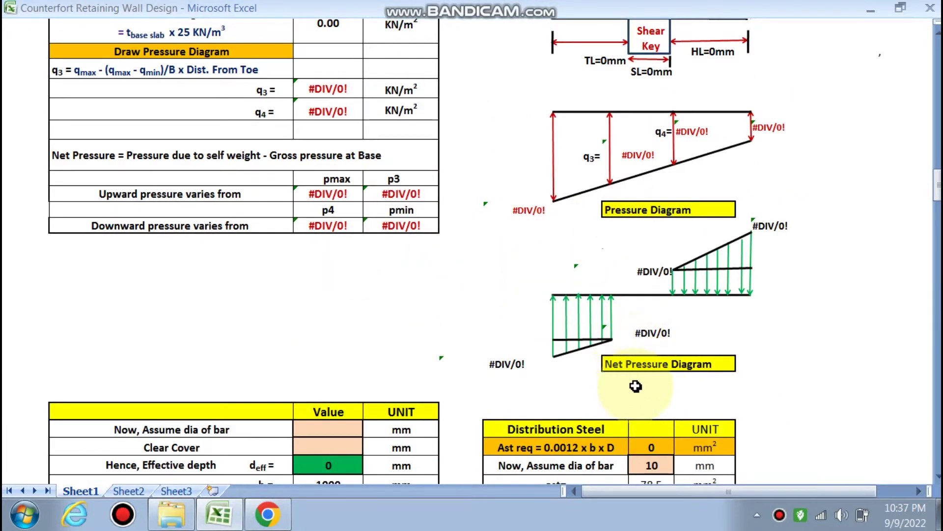
{"action": "scroll", "coordinate": [462, 342], "scroll_direction": "down", "scroll_amount": 5}
{"action": "scroll", "coordinate": [461, 342], "scroll_direction": "down", "scroll_amount": 7}
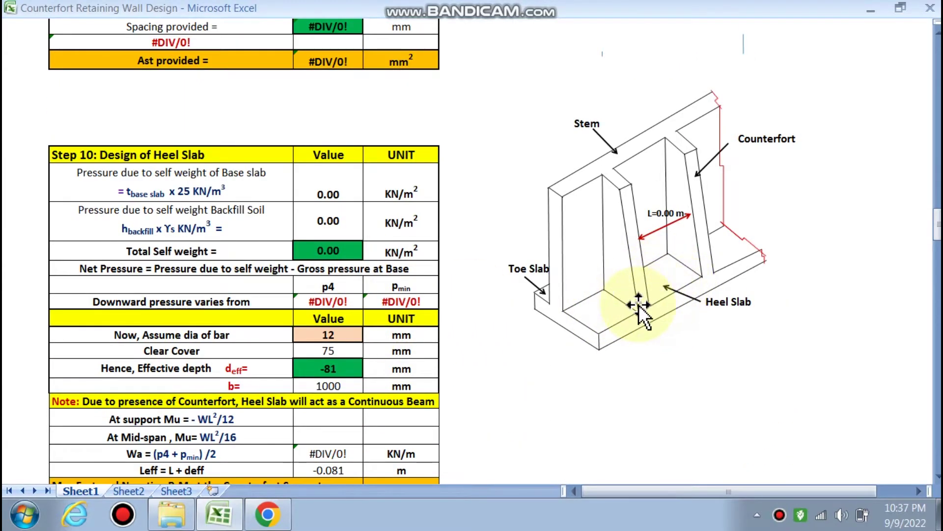
{"action": "scroll", "coordinate": [624, 309], "scroll_direction": "down", "scroll_amount": 7}
Examine the stem design in Steps 11 and 12 and the reinforcement detailing of the stem, toe and heel slabs
{"action": "scroll", "coordinate": [456, 303], "scroll_direction": "down", "scroll_amount": 7}
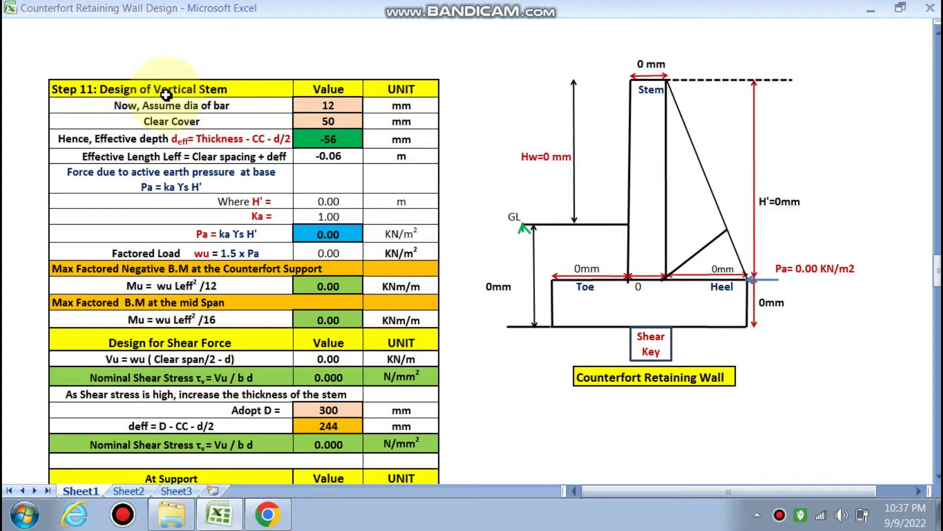
{"action": "scroll", "coordinate": [190, 158], "scroll_direction": "down", "scroll_amount": 9}
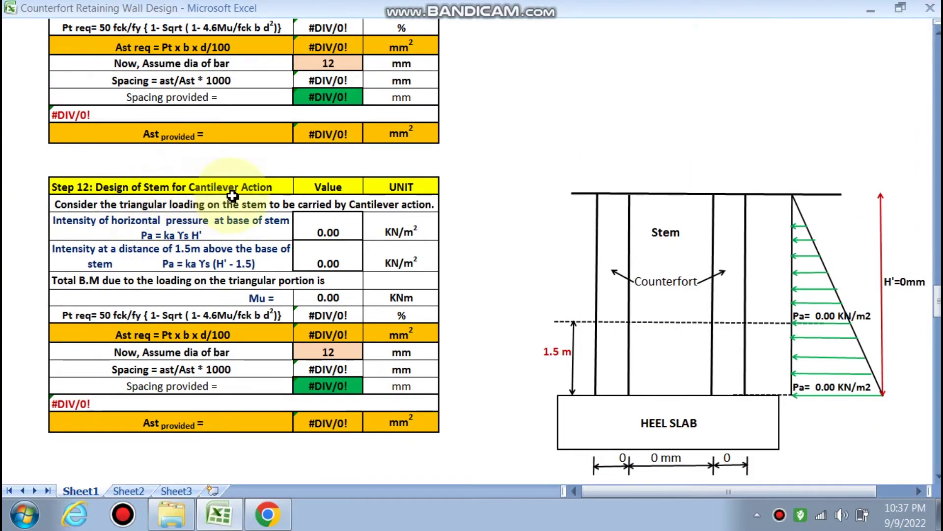
{"action": "scroll", "coordinate": [295, 192], "scroll_direction": "down", "scroll_amount": 2}
{"action": "scroll", "coordinate": [334, 211], "scroll_direction": "down", "scroll_amount": 2}
{"action": "scroll", "coordinate": [348, 214], "scroll_direction": "down", "scroll_amount": 5}
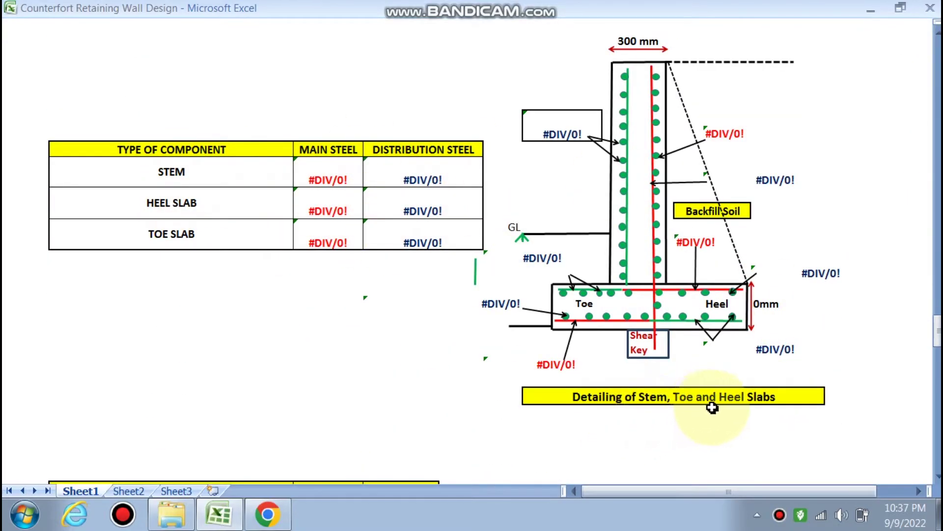
Examine the counterfort design in Step 13 and the shear reinforcement in Step 14 with the IS 456 shear strength table
{"action": "scroll", "coordinate": [479, 301], "scroll_direction": "down", "scroll_amount": 5}
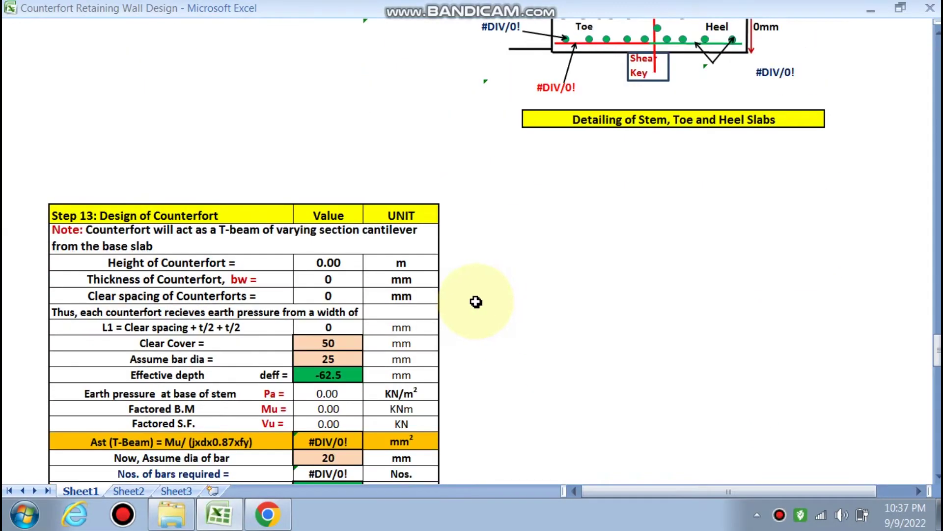
{"action": "scroll", "coordinate": [476, 301], "scroll_direction": "down", "scroll_amount": 2}
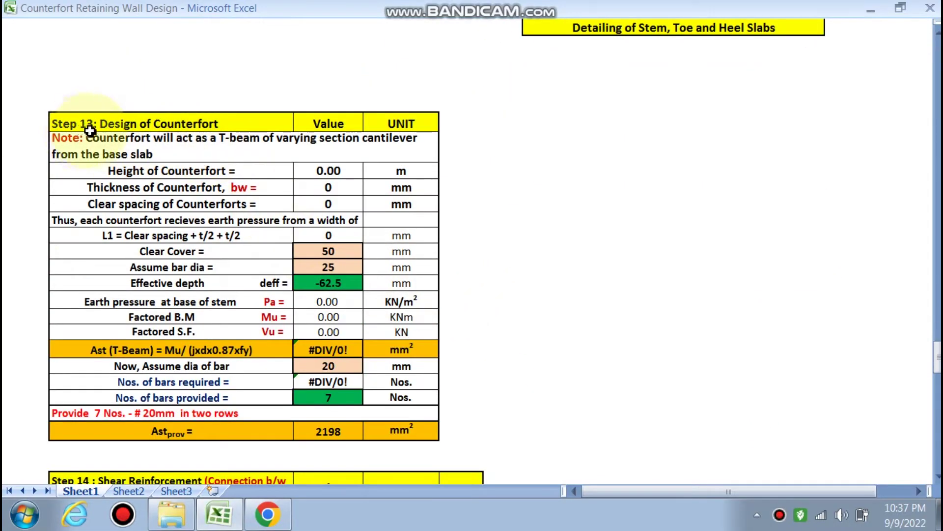
{"action": "scroll", "coordinate": [314, 261], "scroll_direction": "down", "scroll_amount": 1}
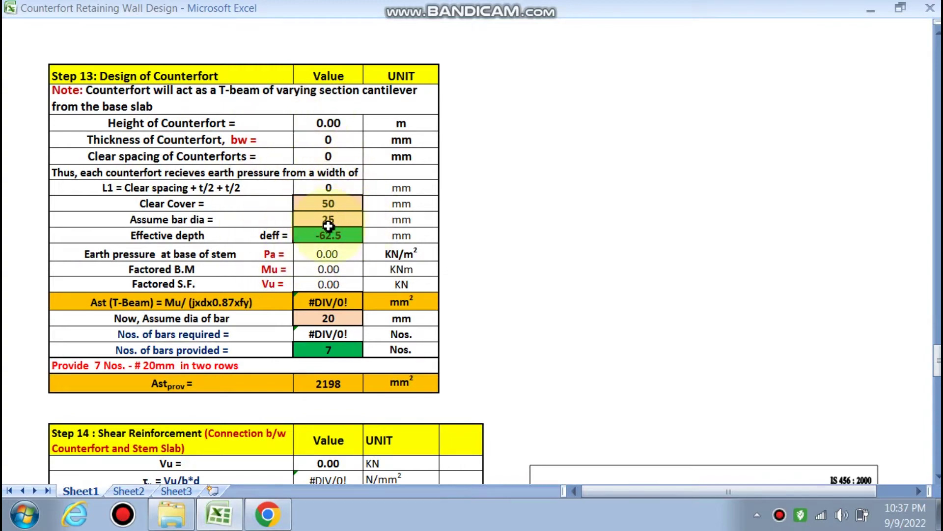
{"action": "scroll", "coordinate": [321, 311], "scroll_direction": "down", "scroll_amount": 3}
{"action": "scroll", "coordinate": [320, 312], "scroll_direction": "down", "scroll_amount": 3}
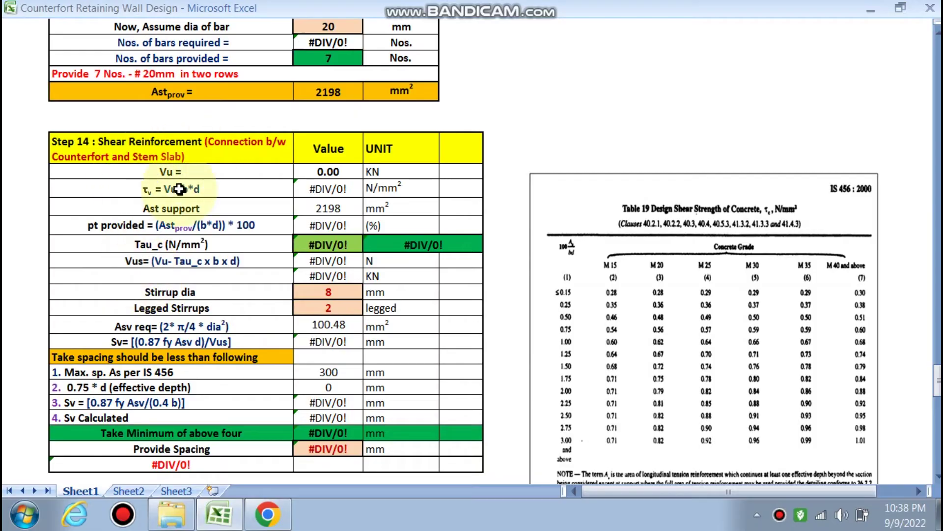
{"action": "scroll", "coordinate": [347, 205], "scroll_direction": "down", "scroll_amount": 1}
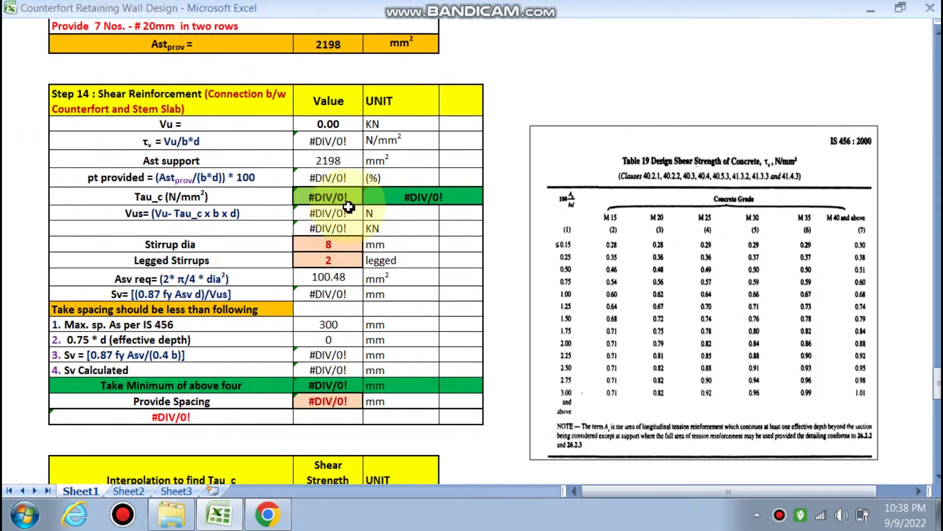
Examine the Step 15 tension check, the Step 16 vertical ties and the closing counterfort and stem reinforcement drawings
{"action": "scroll", "coordinate": [365, 222], "scroll_direction": "down", "scroll_amount": 10}
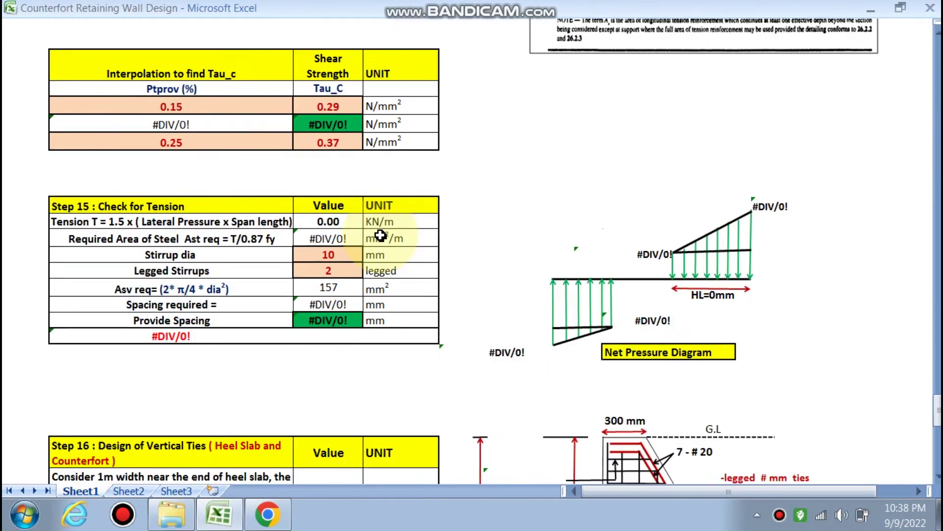
{"action": "scroll", "coordinate": [381, 236], "scroll_direction": "down", "scroll_amount": 1}
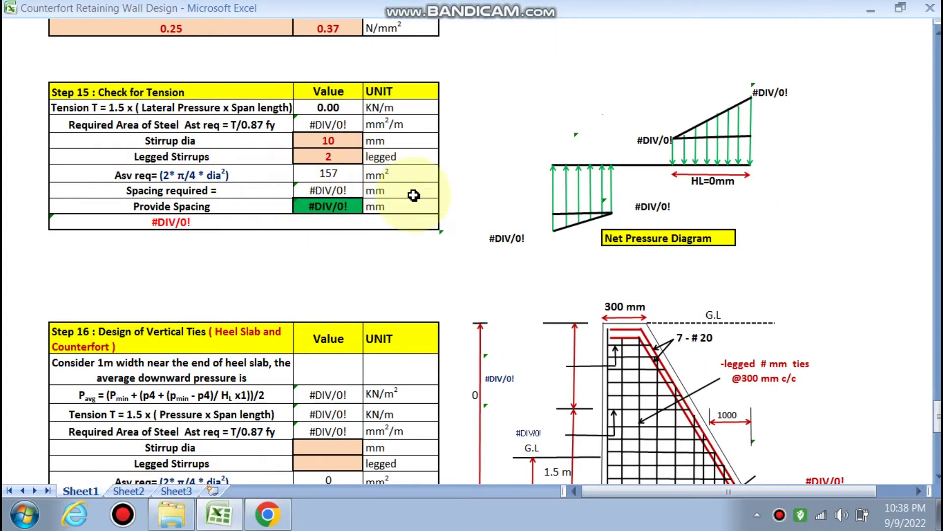
{"action": "scroll", "coordinate": [418, 203], "scroll_direction": "down", "scroll_amount": 2}
{"action": "scroll", "coordinate": [418, 203], "scroll_direction": "down", "scroll_amount": 2}
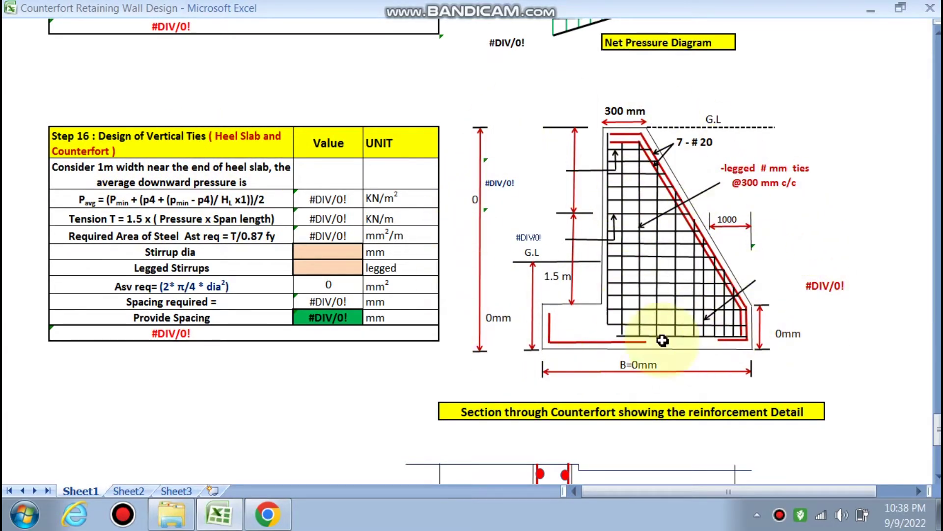
{"action": "scroll", "coordinate": [623, 263], "scroll_direction": "down", "scroll_amount": 6}
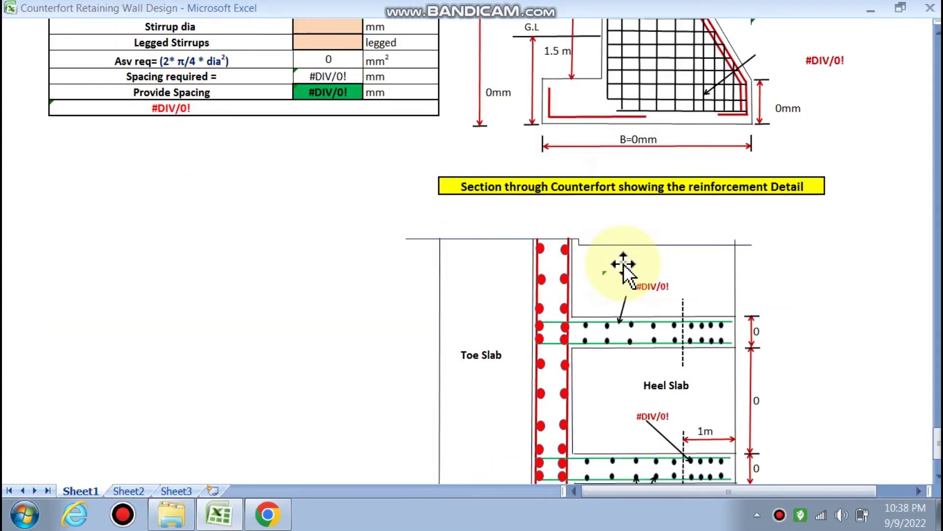
{"action": "scroll", "coordinate": [623, 263], "scroll_direction": "down", "scroll_amount": 2}
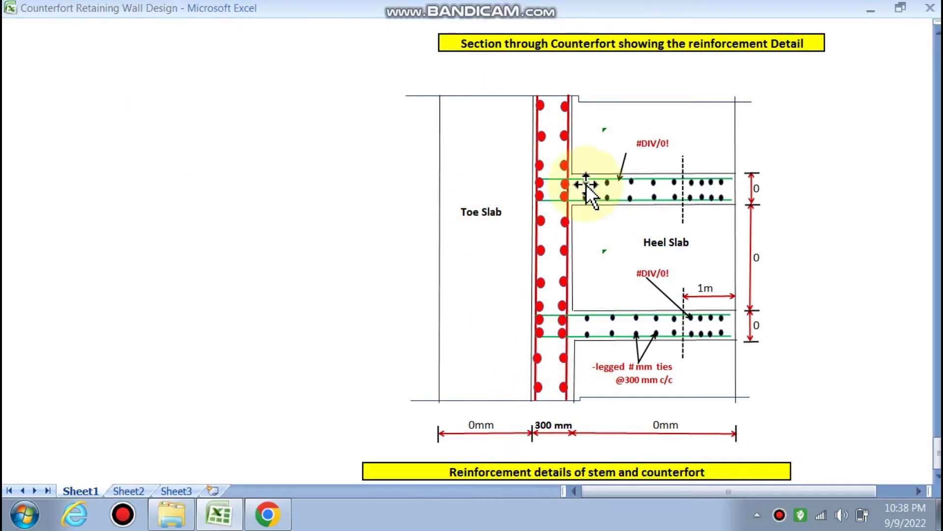
{"action": "scroll", "coordinate": [637, 264], "scroll_direction": "down", "scroll_amount": 2}
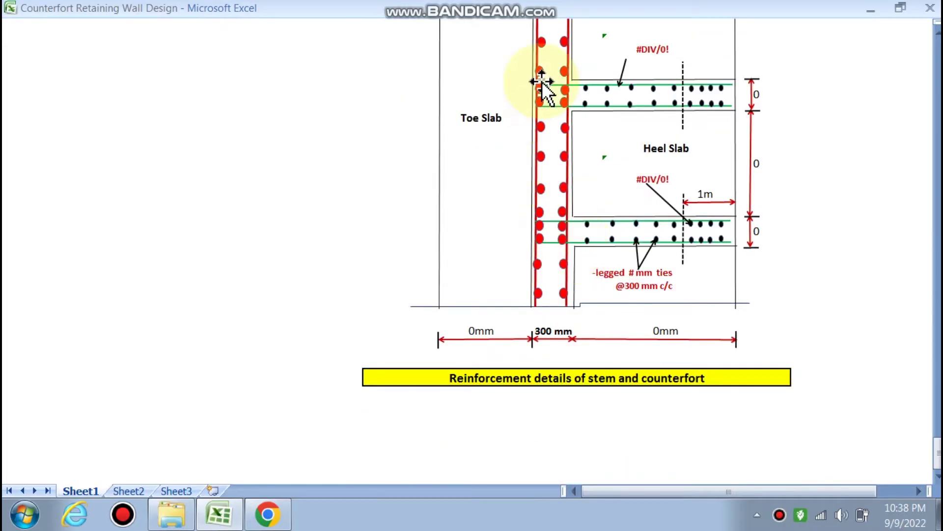
Return to the input table at the start of the sheet and set the wall height Hw to 6.8 m
{"action": "scroll", "coordinate": [420, 358], "scroll_direction": "up", "scroll_amount": 6}
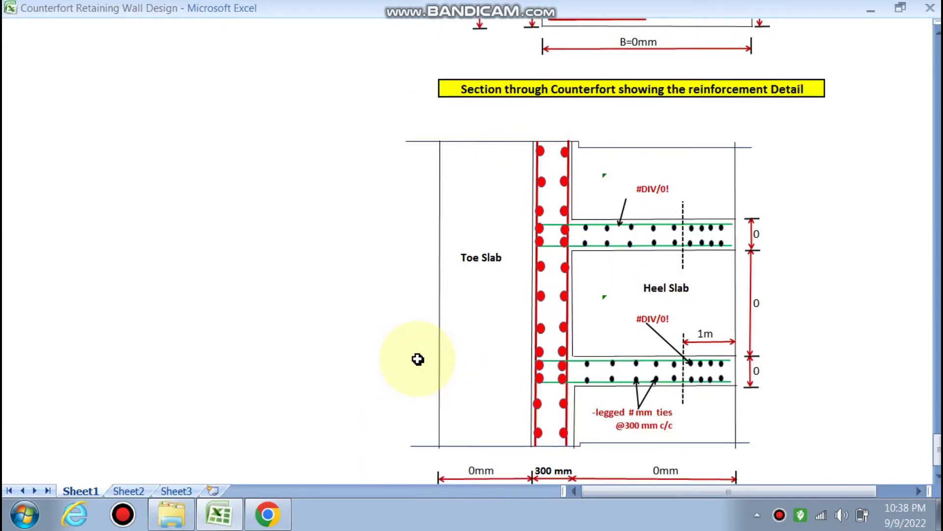
{"action": "left_click_drag", "start_coordinate": [936, 435], "coordinate": [936, 59]}
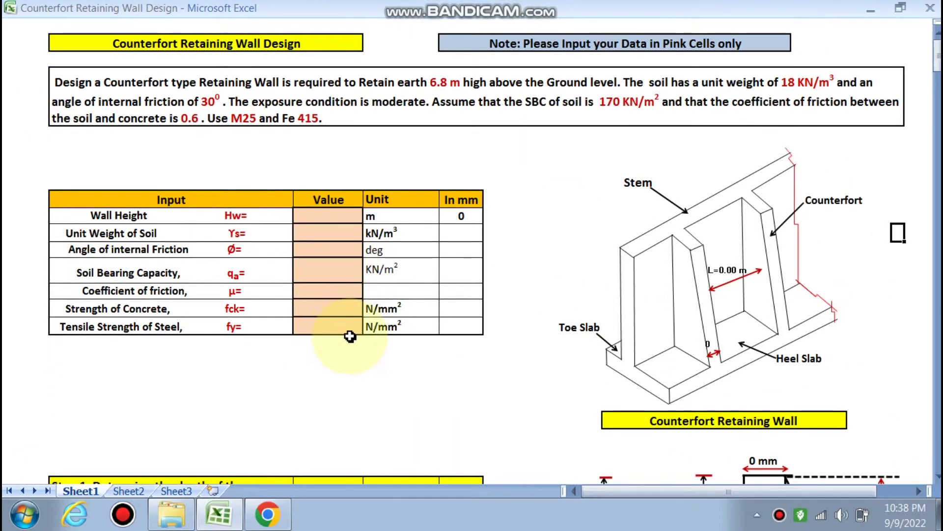
{"action": "scroll", "coordinate": [351, 339], "scroll_direction": "down", "scroll_amount": 2}
{"action": "scroll", "coordinate": [351, 342], "scroll_direction": "up", "scroll_amount": 2}
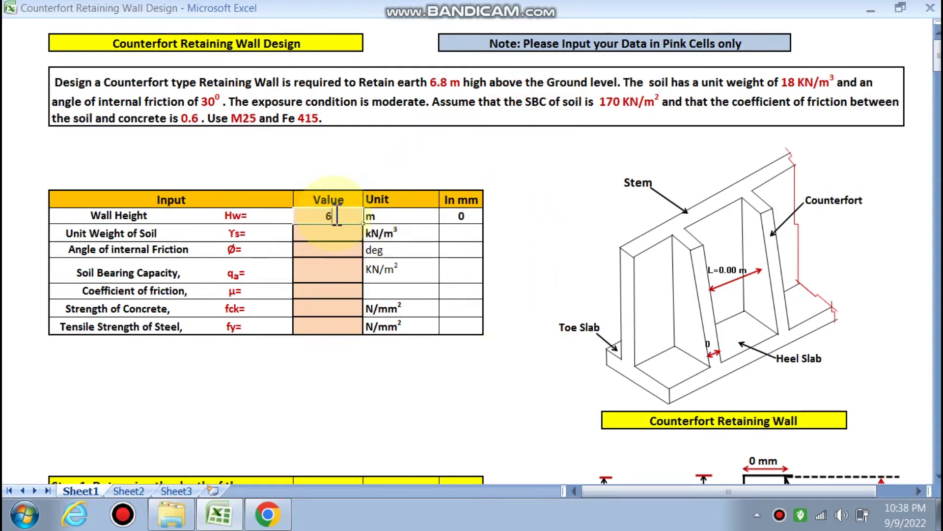
{"action": "left_click", "coordinate": [314, 387]}
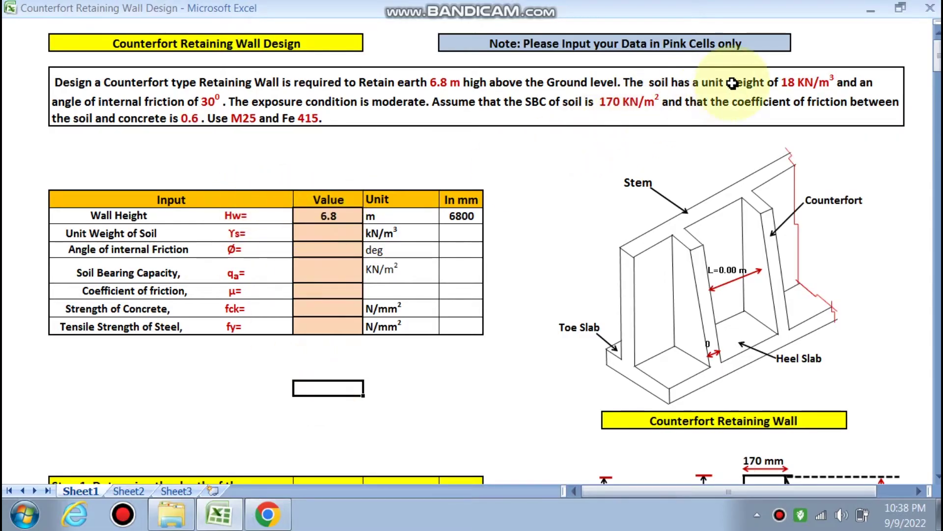
Enter the soil data: unit weight 18 kN/m³, internal friction angle 30°, bearing capacity 170 kN/m² and friction coefficient 0.6
{"action": "left_click", "coordinate": [323, 231]}
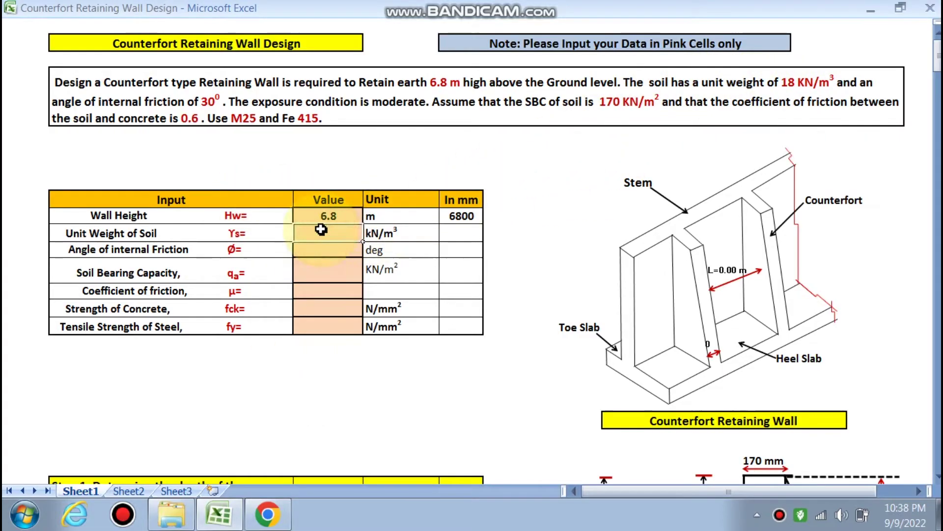
{"action": "left_click", "coordinate": [290, 400]}
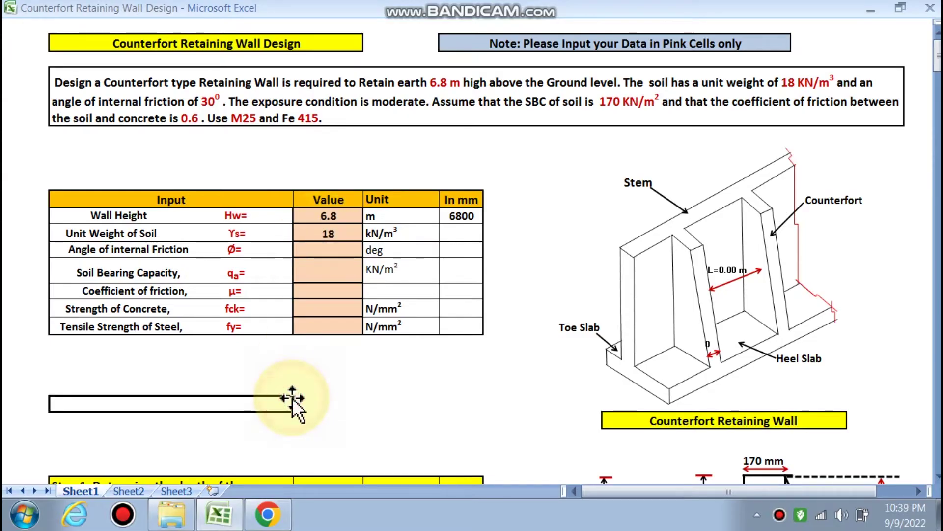
{"action": "left_click", "coordinate": [324, 253]}
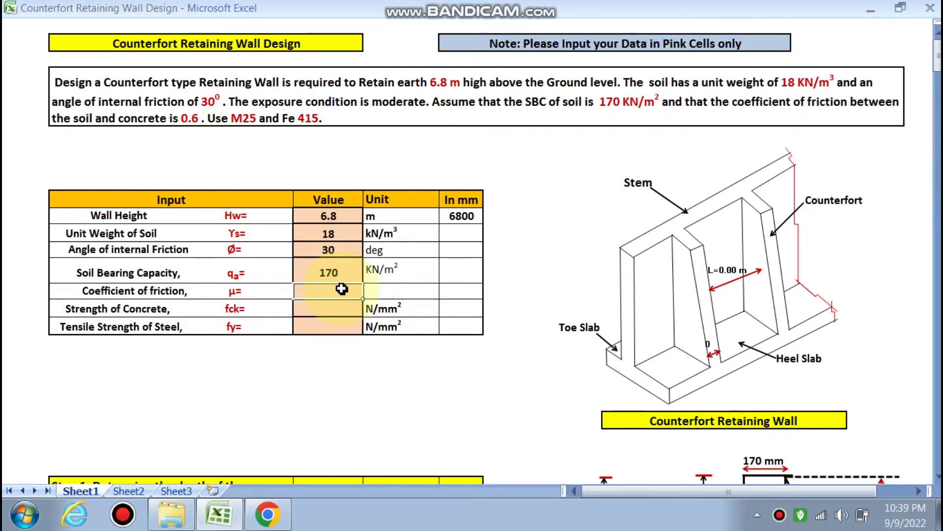
Choose a concrete strength fck of 25 N/mm² and a steel tensile strength fy of 415 N/mm²
{"action": "left_click", "coordinate": [344, 315]}
{"action": "left_click", "coordinate": [367, 310]}
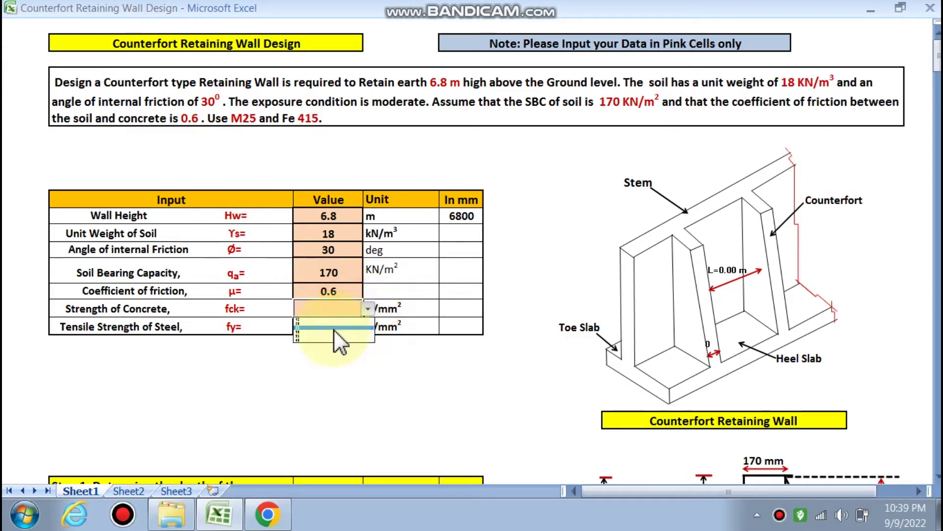
{"action": "left_click", "coordinate": [308, 327]}
{"action": "left_click", "coordinate": [324, 326]}
{"action": "left_click", "coordinate": [367, 327]}
{"action": "left_click", "coordinate": [314, 337]}
{"action": "left_click", "coordinate": [423, 385]}
Check the minimum foundation depth formula in Step 1 and adopt a depth of 1.2 m
{"action": "scroll", "coordinate": [423, 385], "scroll_direction": "down", "scroll_amount": 4}
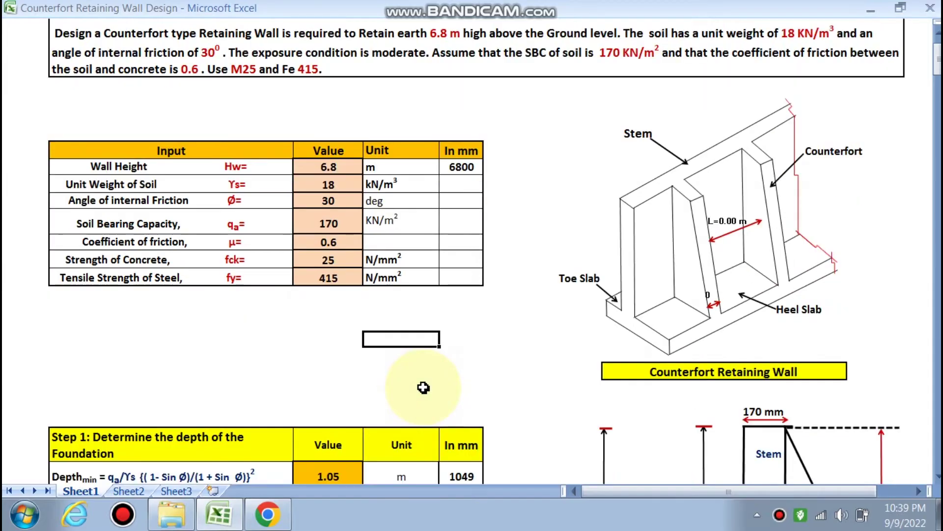
{"action": "scroll", "coordinate": [423, 388], "scroll_direction": "up", "scroll_amount": 1}
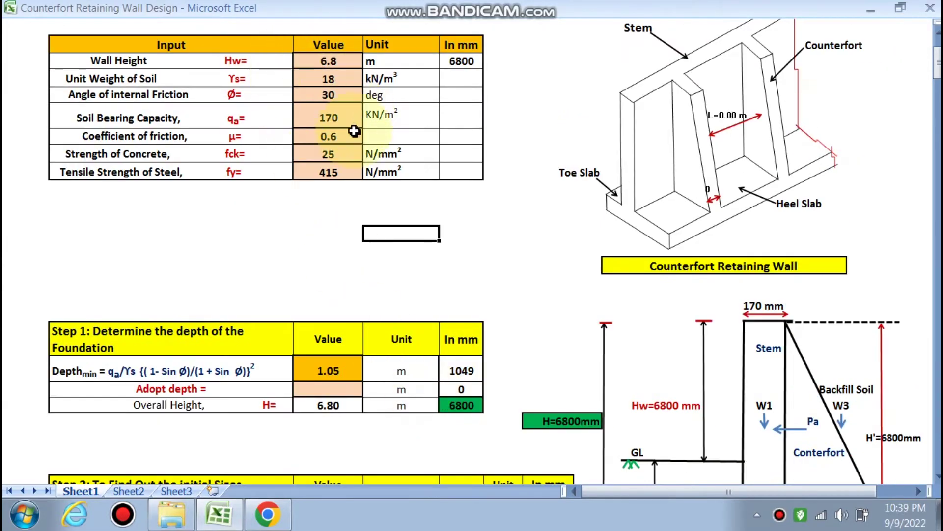
{"action": "scroll", "coordinate": [362, 192], "scroll_direction": "down", "scroll_amount": 2}
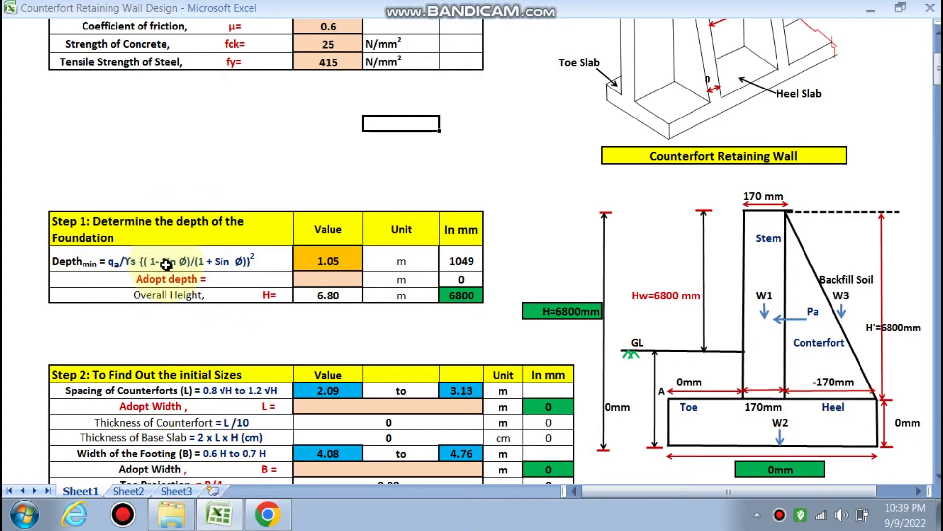
{"action": "scroll", "coordinate": [225, 267], "scroll_direction": "up", "scroll_amount": 2}
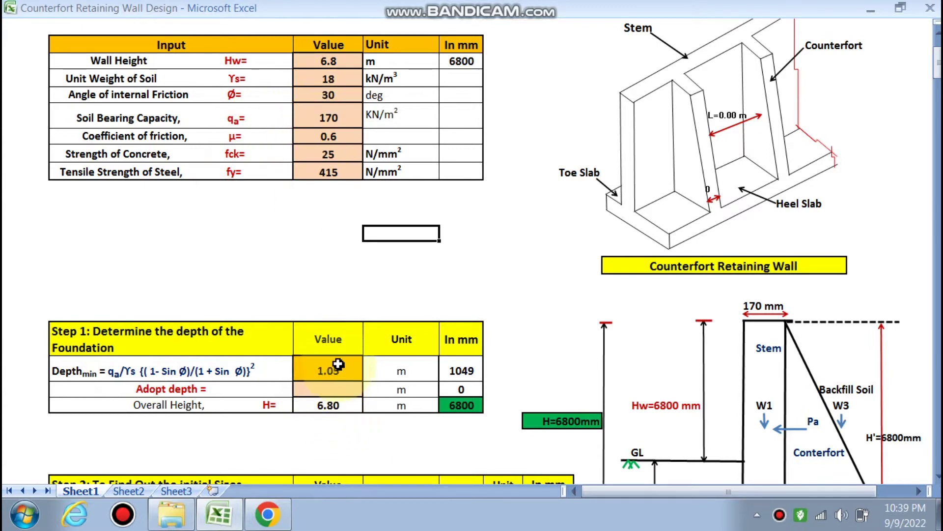
{"action": "double_click", "coordinate": [338, 364]}
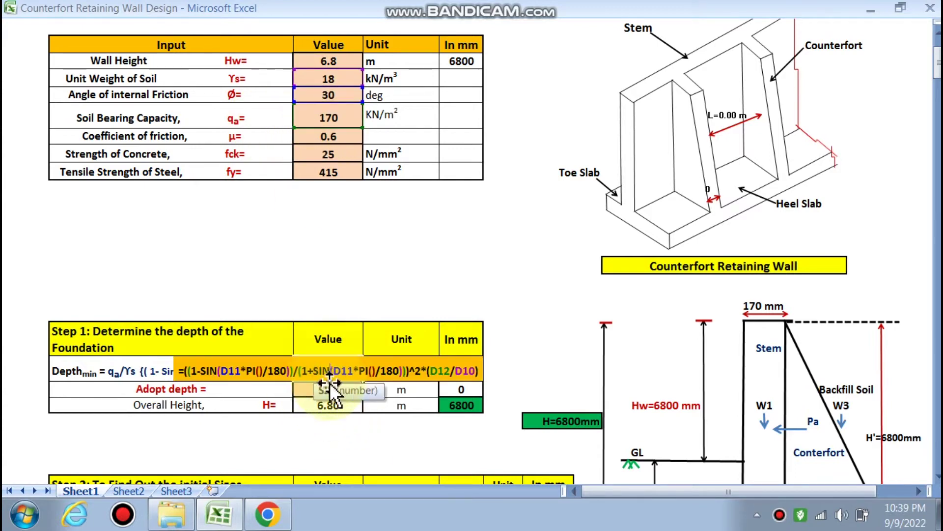
{"action": "key", "text": "Escape"}
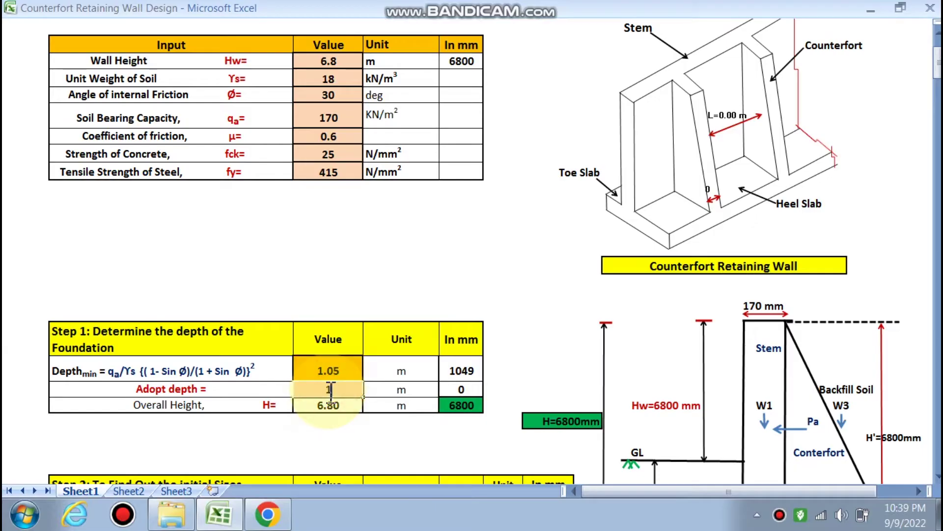
{"action": "left_click", "coordinate": [347, 437]}
Review the recommended counterfort spacing in Step 2 and adopt a spacing L of 3 m
{"action": "scroll", "coordinate": [418, 422], "scroll_direction": "down", "scroll_amount": 3}
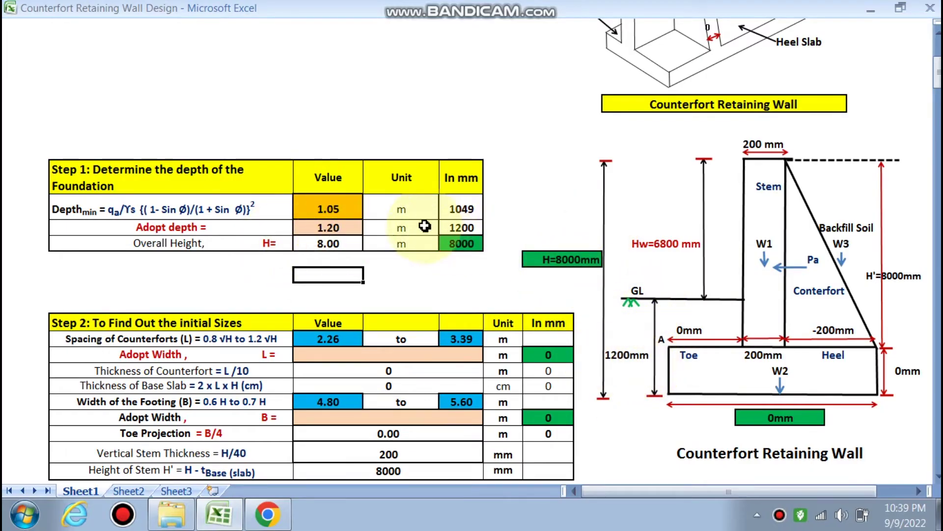
{"action": "scroll", "coordinate": [461, 227], "scroll_direction": "down", "scroll_amount": 2}
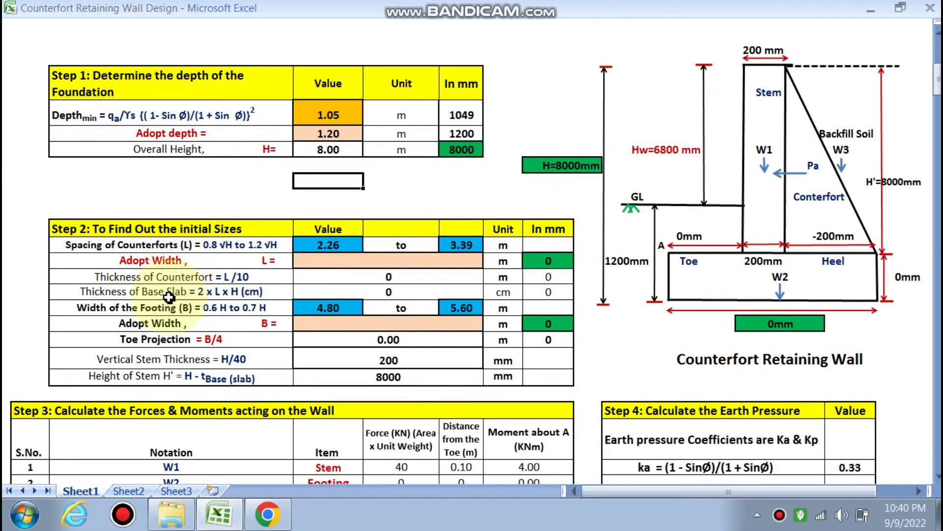
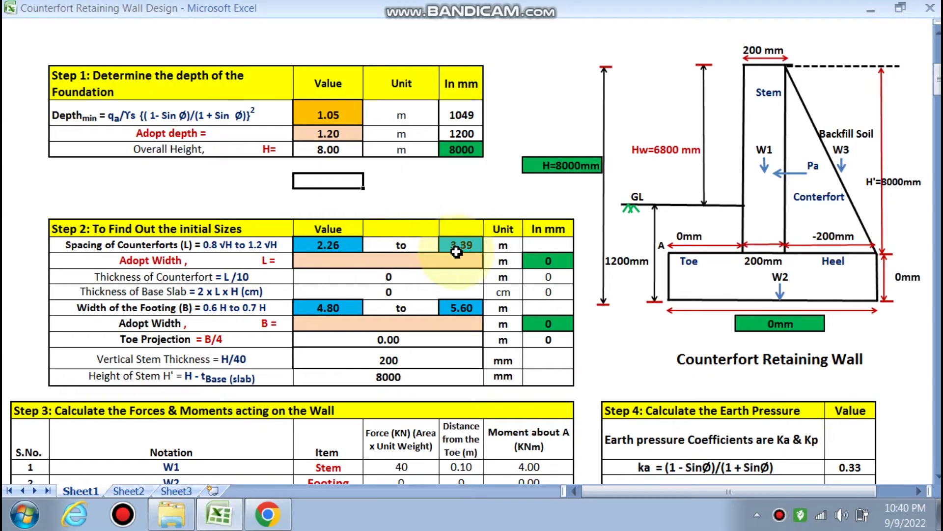
{"action": "scroll", "coordinate": [463, 249], "scroll_direction": "up", "scroll_amount": 4}
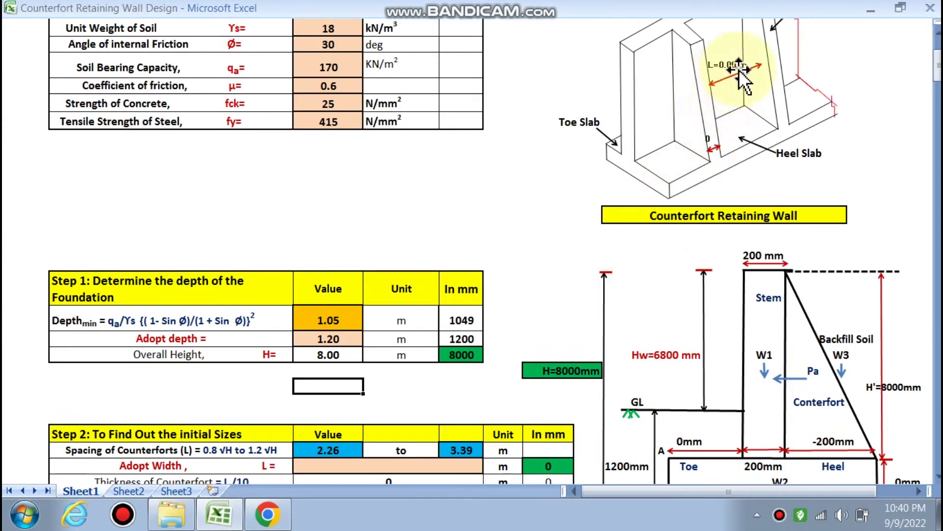
{"action": "scroll", "coordinate": [484, 339], "scroll_direction": "down", "scroll_amount": 2}
{"action": "left_click", "coordinate": [389, 350]}
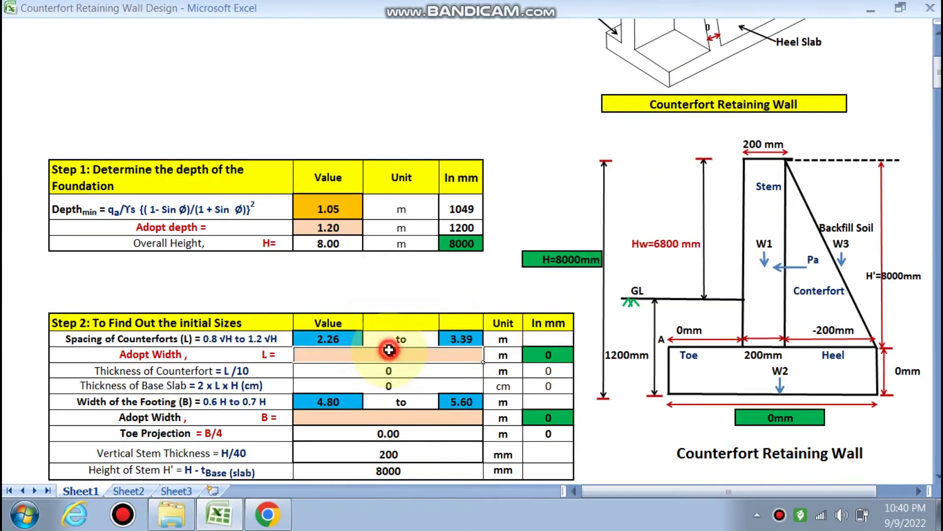
{"action": "type", "text": "3"}
{"action": "left_click", "coordinate": [499, 213]}
{"action": "scroll", "coordinate": [499, 223], "scroll_direction": "up", "scroll_amount": 2}
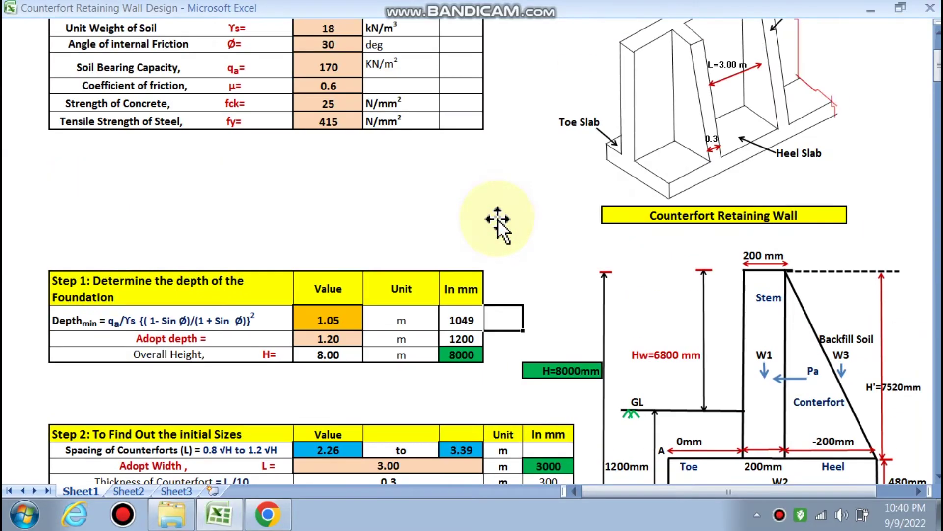
Set the adopted footing width B in Step 2 to 5 m
{"action": "scroll", "coordinate": [732, 89], "scroll_direction": "down", "scroll_amount": 2}
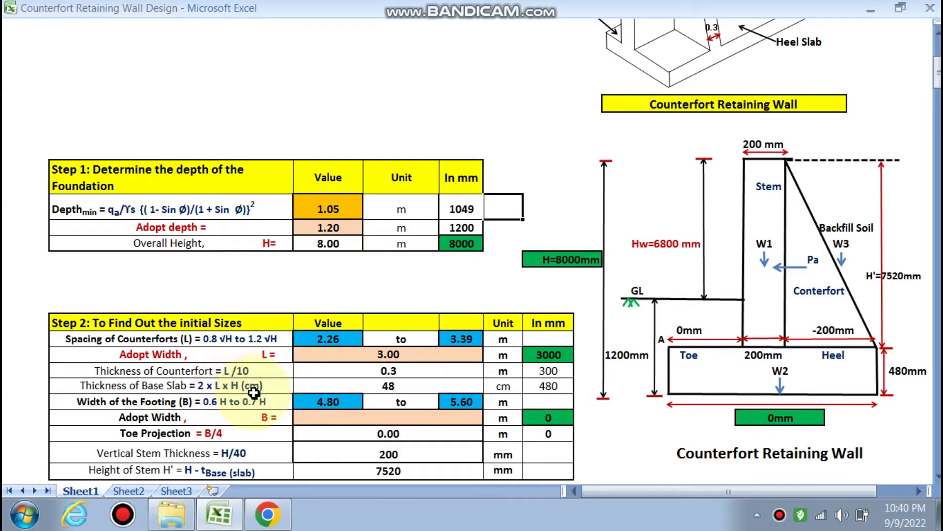
{"action": "scroll", "coordinate": [796, 472], "scroll_direction": "down", "scroll_amount": 2}
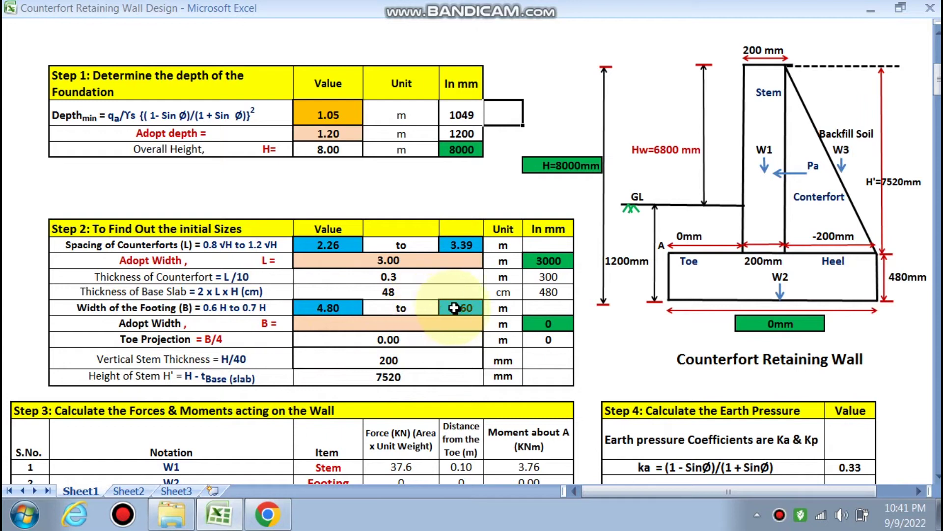
{"action": "left_click", "coordinate": [391, 324]}
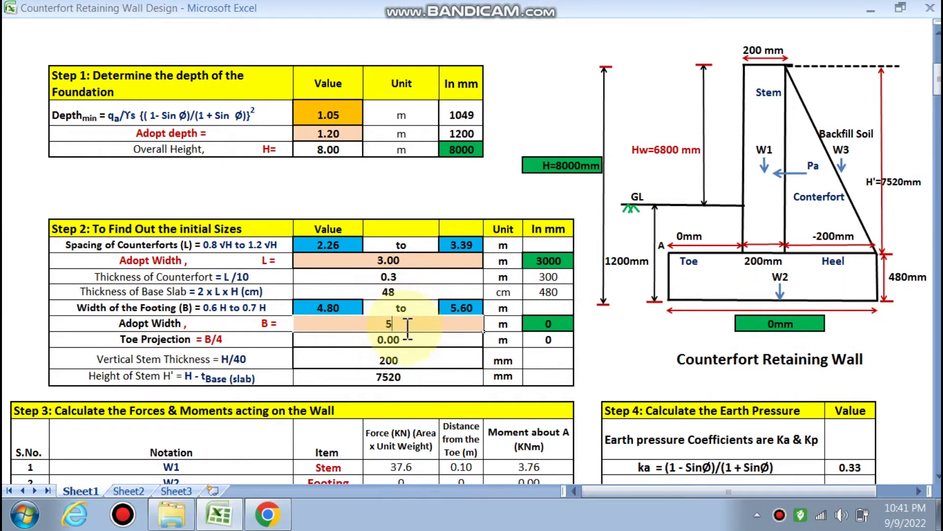
{"action": "type", "text": "5"}
{"action": "key", "text": "Return"}
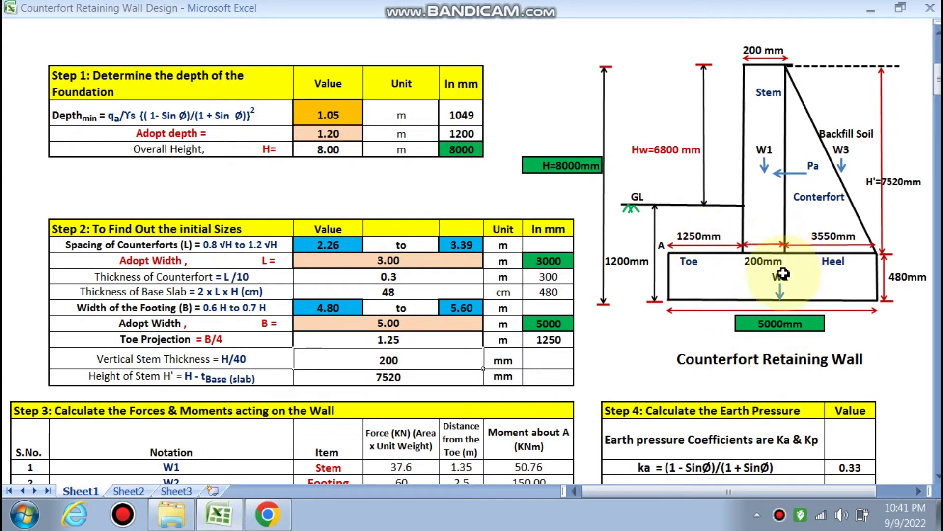
Examine the Step 3 forces and moments table and the stem weight W1 formula against the wall section drawing
{"action": "scroll", "coordinate": [796, 273], "scroll_direction": "down", "scroll_amount": 1}
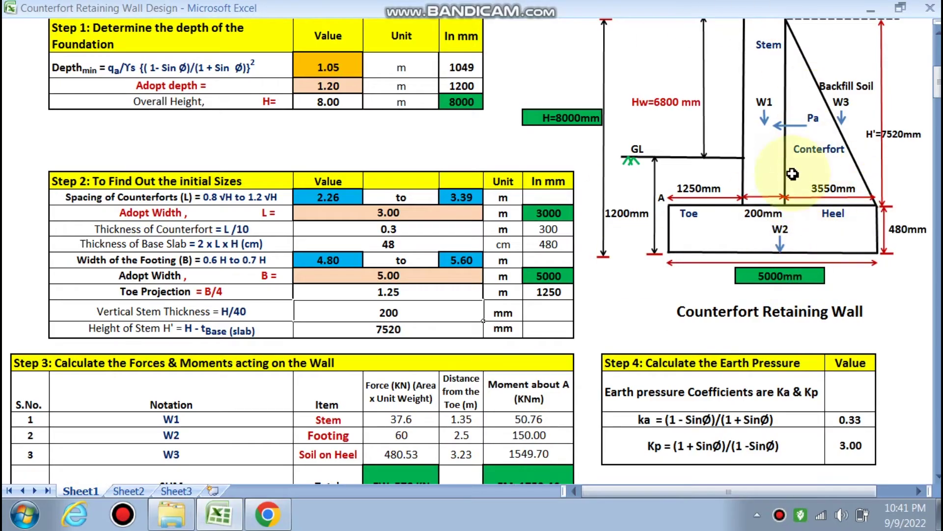
{"action": "scroll", "coordinate": [654, 205], "scroll_direction": "down", "scroll_amount": 4}
{"action": "scroll", "coordinate": [374, 290], "scroll_direction": "up", "scroll_amount": 1}
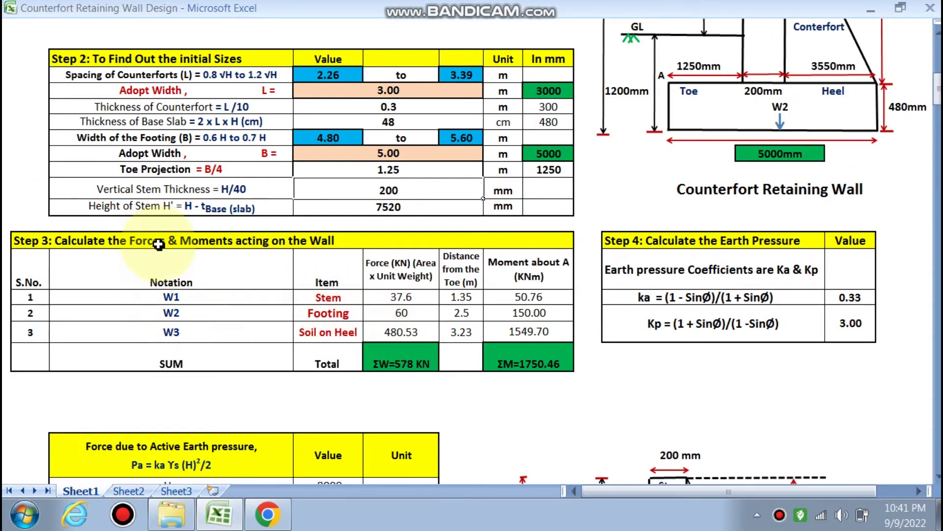
{"action": "scroll", "coordinate": [320, 282], "scroll_direction": "up", "scroll_amount": 1}
{"action": "scroll", "coordinate": [327, 334], "scroll_direction": "up", "scroll_amount": 3}
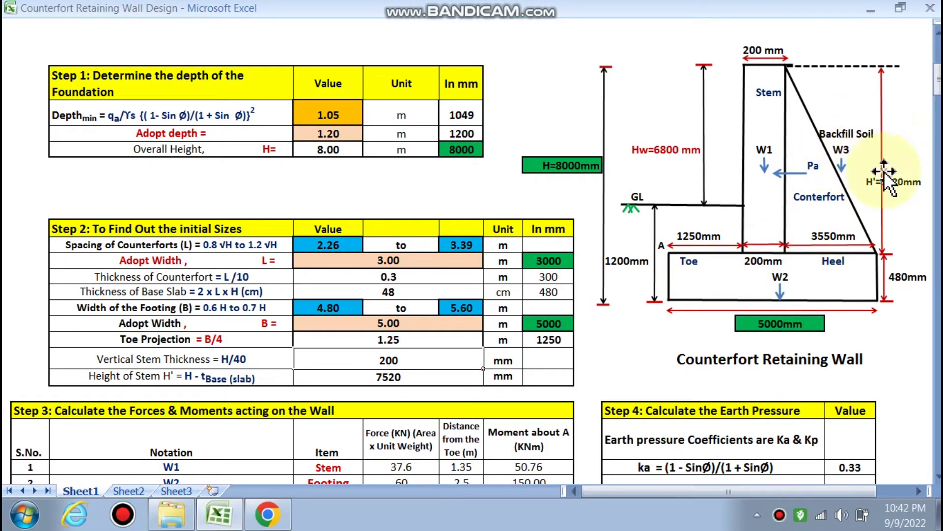
{"action": "scroll", "coordinate": [736, 221], "scroll_direction": "down", "scroll_amount": 3}
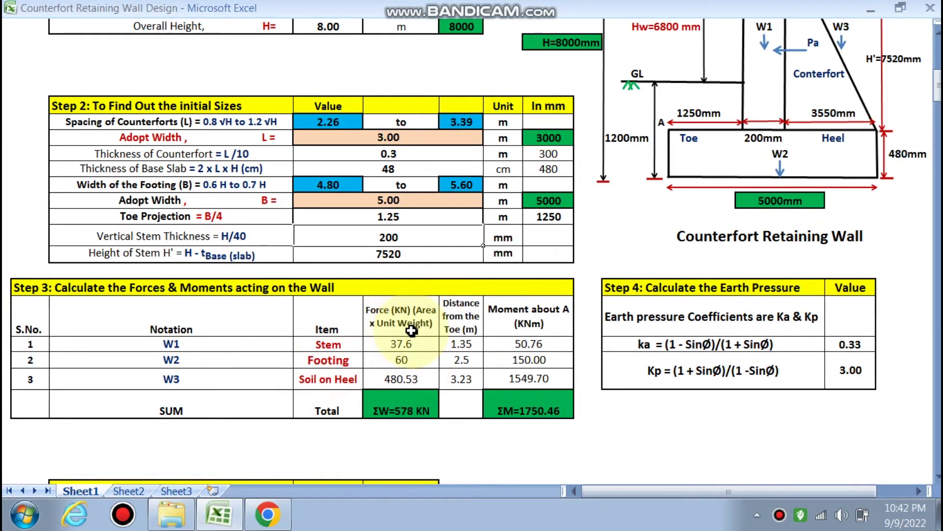
{"action": "double_click", "coordinate": [407, 348]}
{"action": "scroll", "coordinate": [717, 280], "scroll_direction": "up", "scroll_amount": 3}
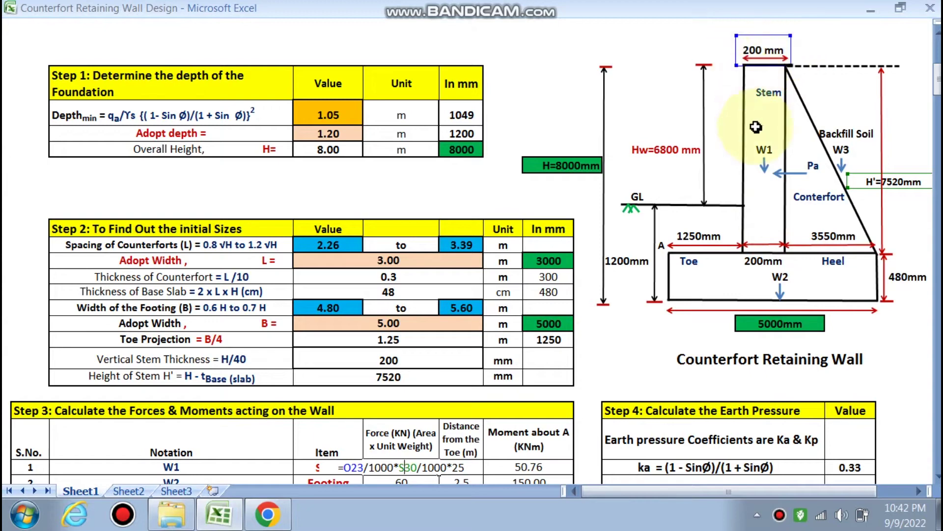
{"action": "scroll", "coordinate": [355, 398], "scroll_direction": "down", "scroll_amount": 1}
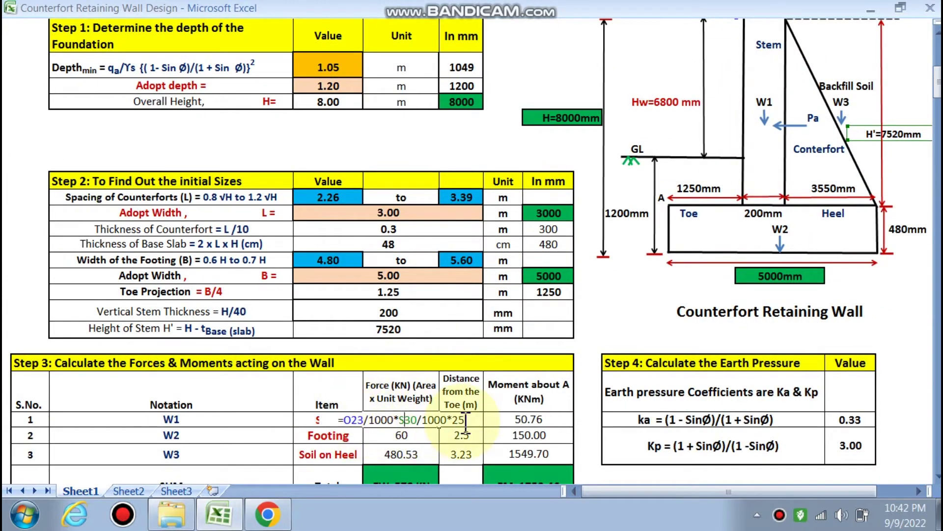
{"action": "key", "text": "Escape"}
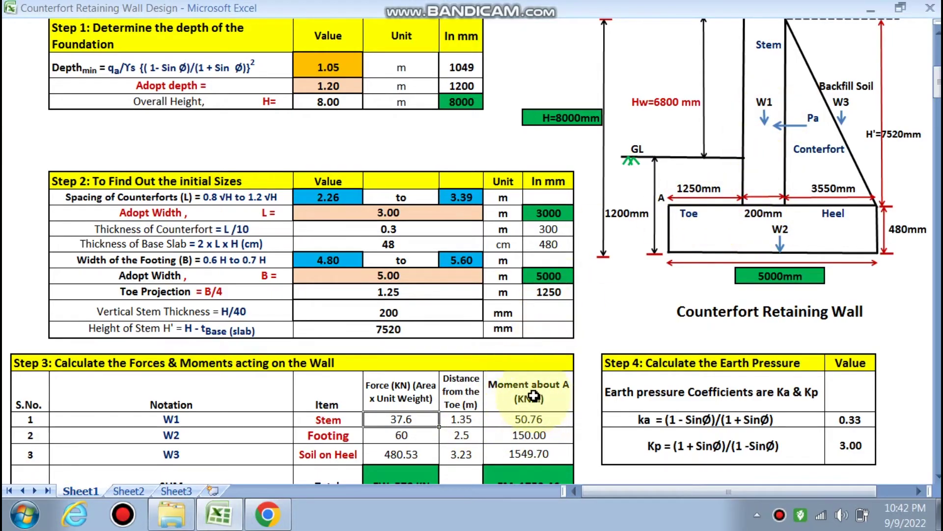
Examine the footing weight W2 formula in Step 3 against the base slab dimensions in the drawing
{"action": "scroll", "coordinate": [536, 427], "scroll_direction": "down", "scroll_amount": 2}
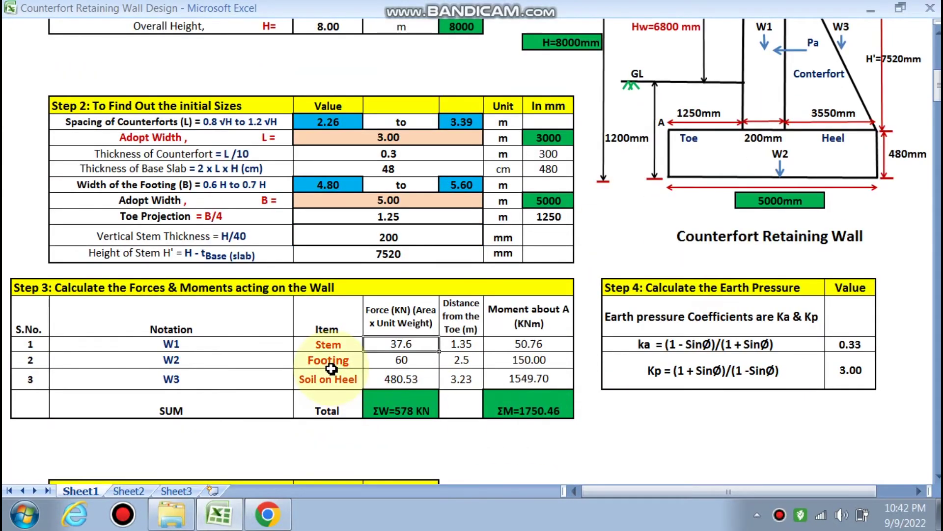
{"action": "scroll", "coordinate": [315, 364], "scroll_direction": "up", "scroll_amount": 2}
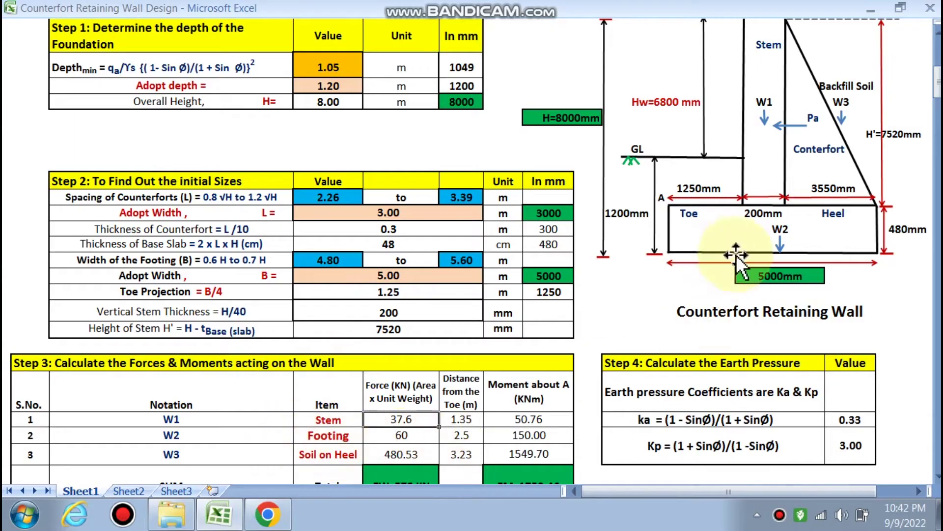
{"action": "left_click", "coordinate": [401, 434]}
{"action": "double_click", "coordinate": [400, 434]}
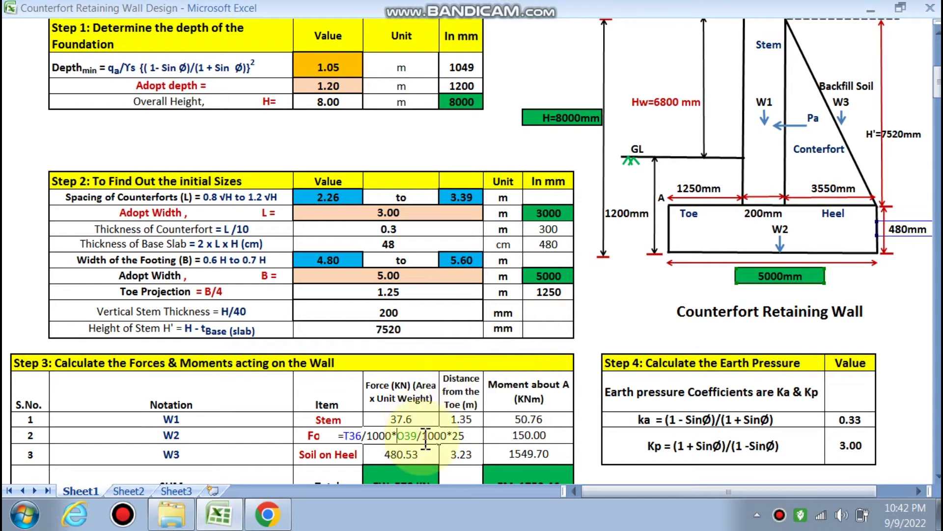
{"action": "key", "text": "Escape"}
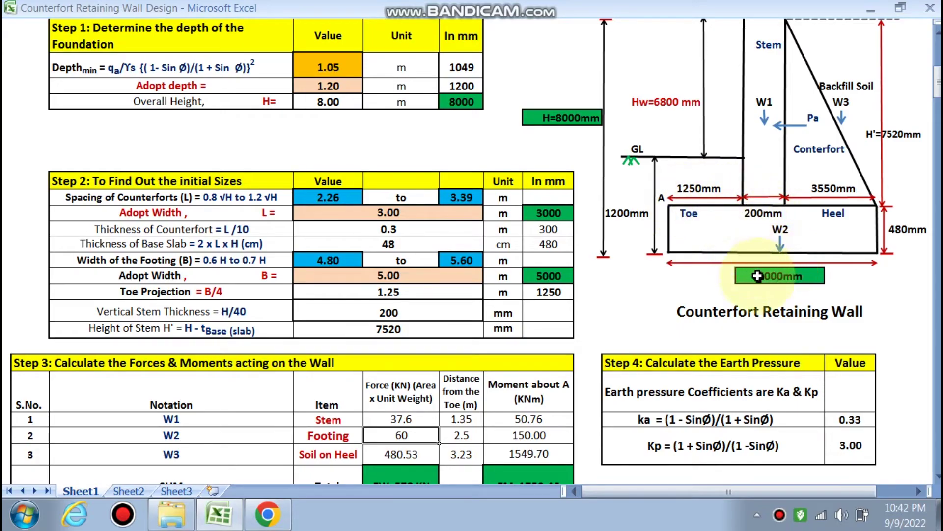
Review the Step 3 totals for forces and moments and the Step 4 earth pressure coefficients ka and Kp
{"action": "scroll", "coordinate": [777, 273], "scroll_direction": "down", "scroll_amount": 3}
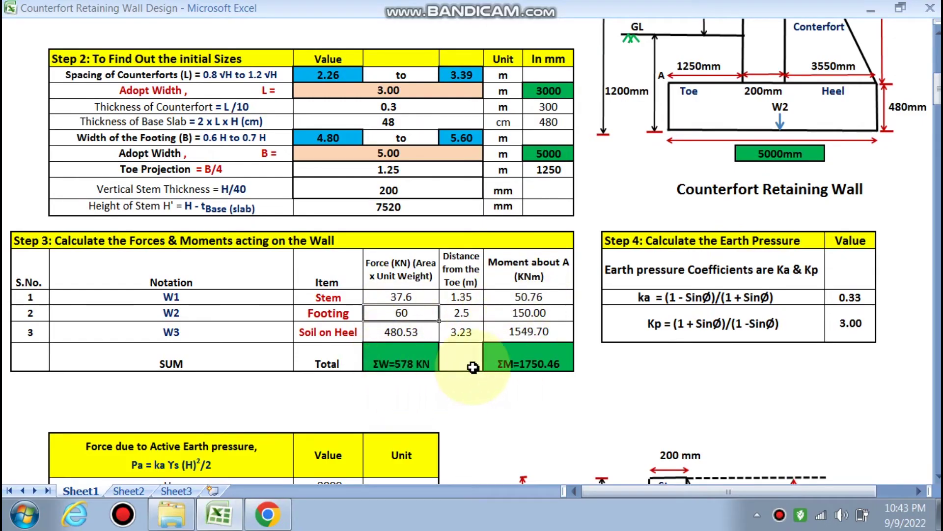
{"action": "scroll", "coordinate": [480, 361], "scroll_direction": "down", "scroll_amount": 1}
{"action": "scroll", "coordinate": [714, 256], "scroll_direction": "down", "scroll_amount": 2}
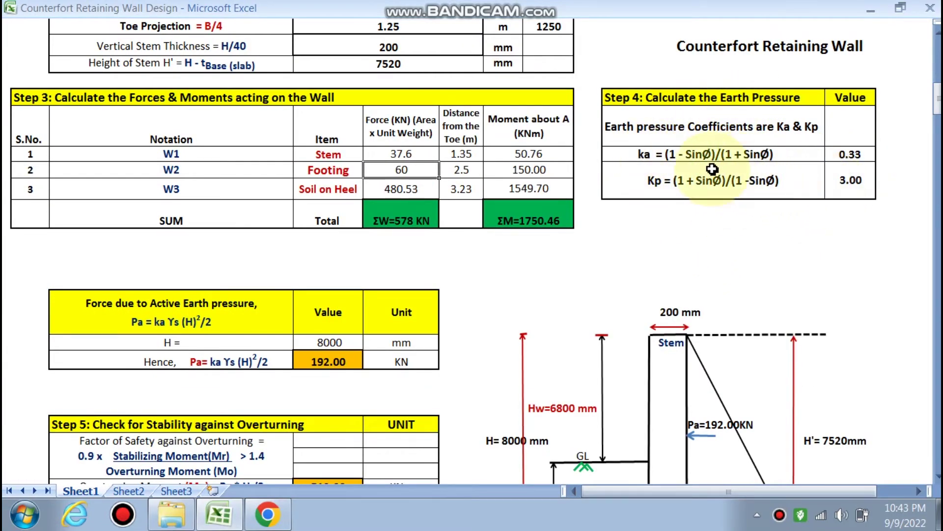
{"action": "scroll", "coordinate": [695, 170], "scroll_direction": "down", "scroll_amount": 1}
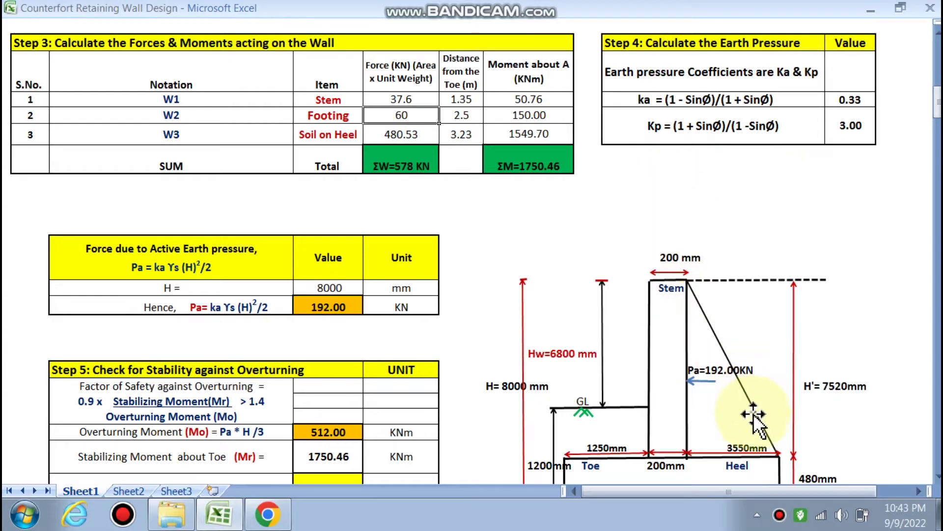
{"action": "left_click", "coordinate": [780, 514]}
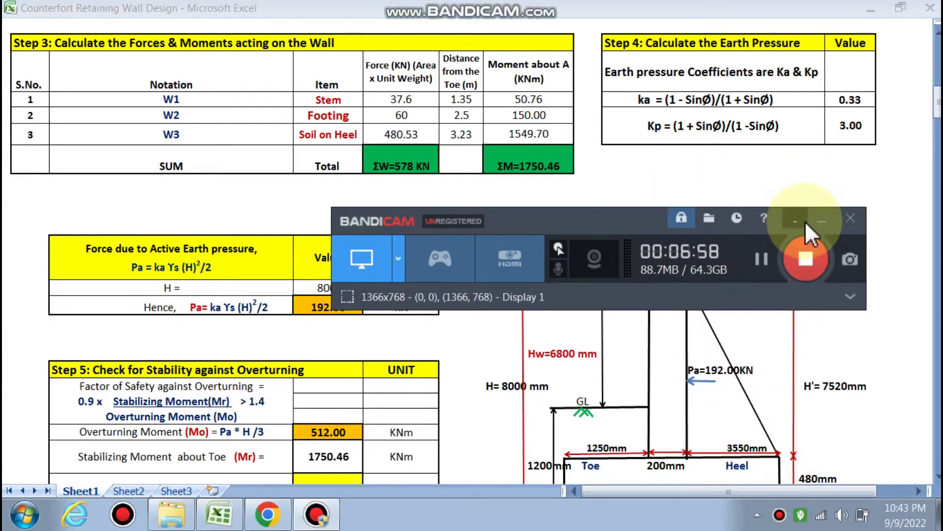
{"action": "left_click", "coordinate": [821, 220]}
Examine the active earth pressure force Pa and the Step 5 overturning moment Mo formula against the wall section drawing
{"action": "scroll", "coordinate": [500, 250], "scroll_direction": "down", "scroll_amount": 1}
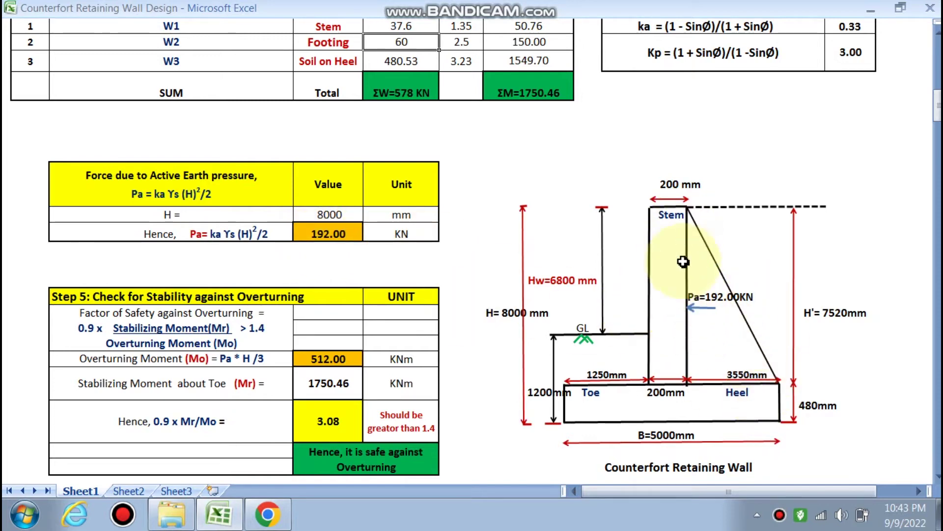
{"action": "scroll", "coordinate": [374, 255], "scroll_direction": "down", "scroll_amount": 2}
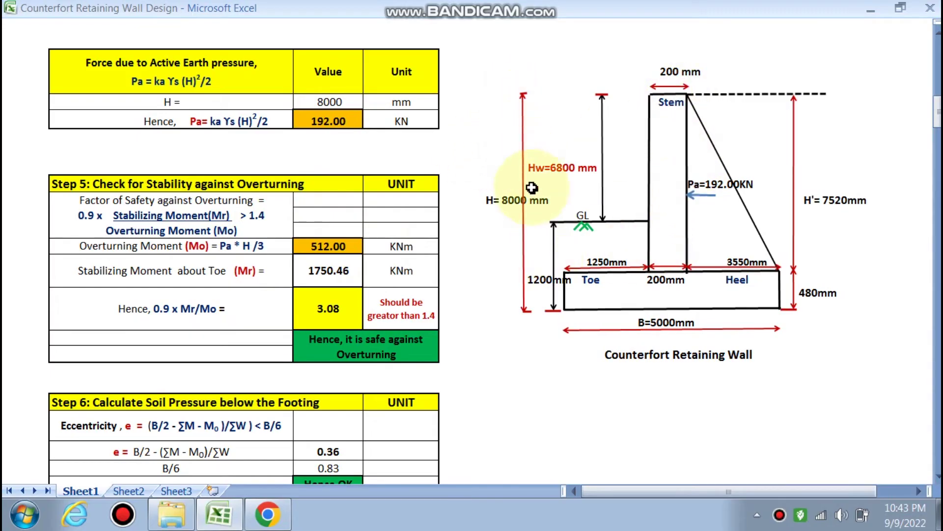
{"action": "double_click", "coordinate": [318, 245]}
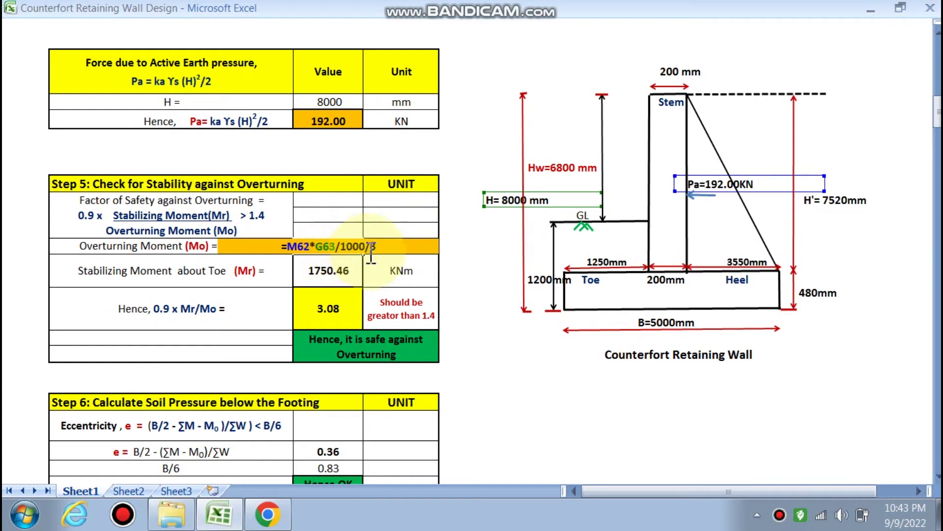
{"action": "key", "text": "Escape"}
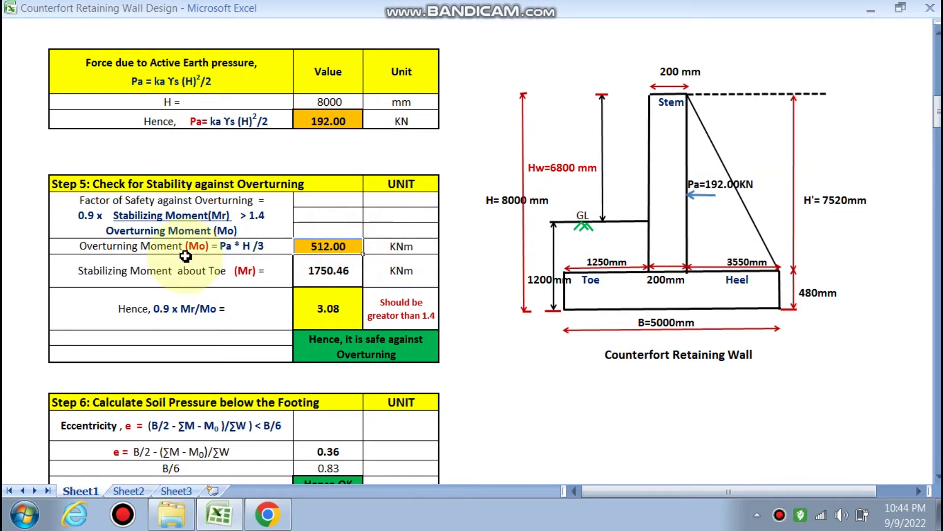
Compare the stabilizing moment Mr in Step 5 with the Step 3 moment total and review the overturning safety ratio
{"action": "left_click", "coordinate": [328, 271]}
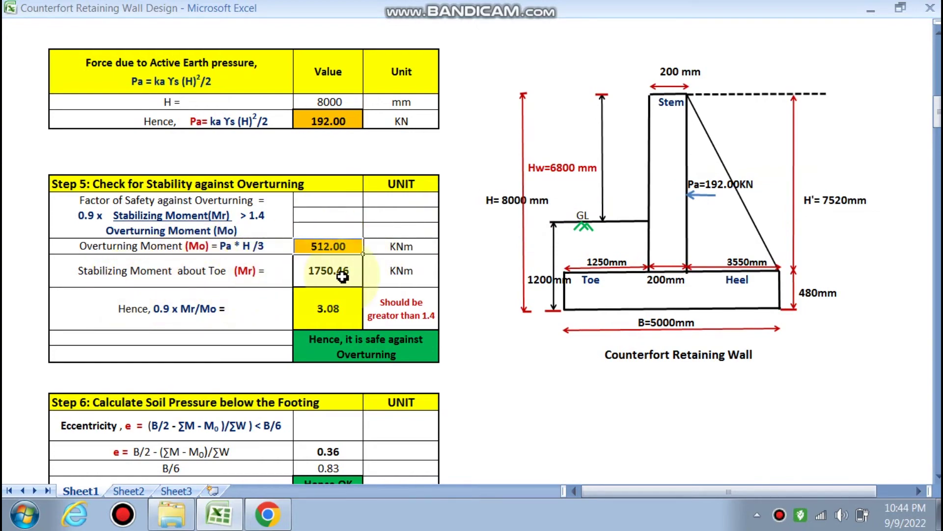
{"action": "scroll", "coordinate": [344, 271], "scroll_direction": "up", "scroll_amount": 6}
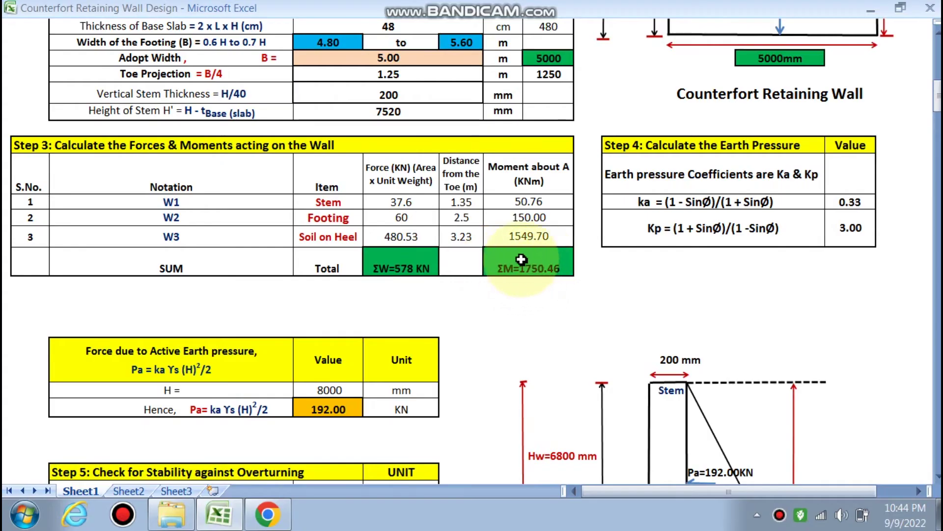
{"action": "scroll", "coordinate": [521, 279], "scroll_direction": "down", "scroll_amount": 1}
{"action": "scroll", "coordinate": [602, 473], "scroll_direction": "down", "scroll_amount": 3}
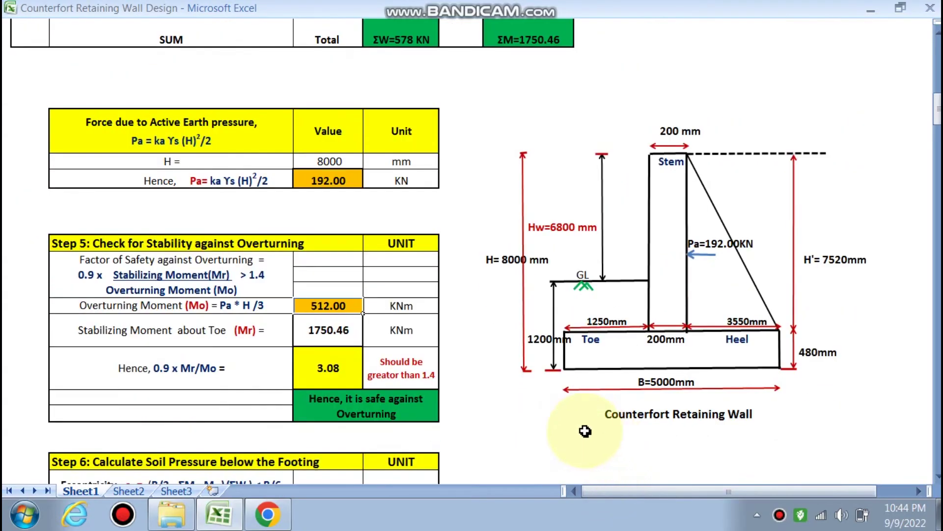
{"action": "key", "text": "Return"}
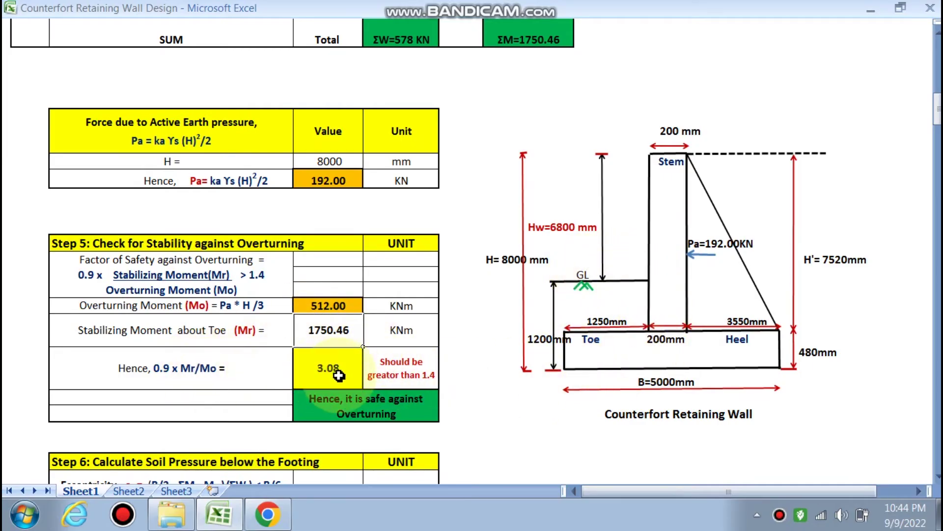
{"action": "scroll", "coordinate": [329, 374], "scroll_direction": "down", "scroll_amount": 2}
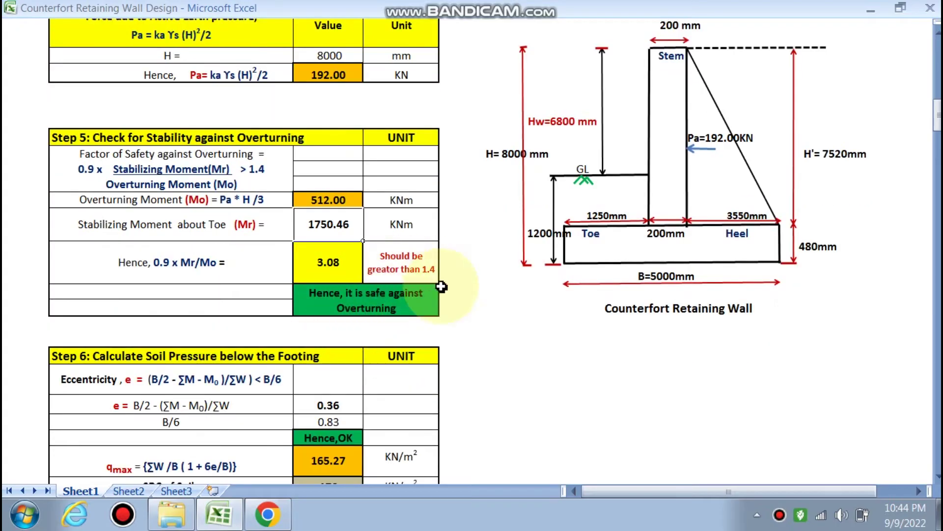
Examine the Step 6 eccentricity against the B/6 limit, tracing footing width B, moment Mo and the Step 3 totals
{"action": "scroll", "coordinate": [366, 322], "scroll_direction": "down", "scroll_amount": 2}
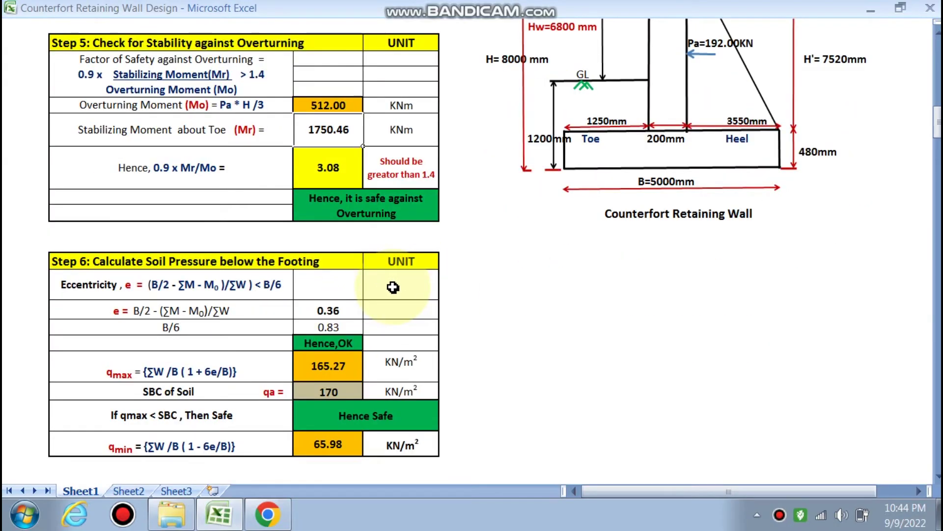
{"action": "scroll", "coordinate": [392, 289], "scroll_direction": "down", "scroll_amount": 1}
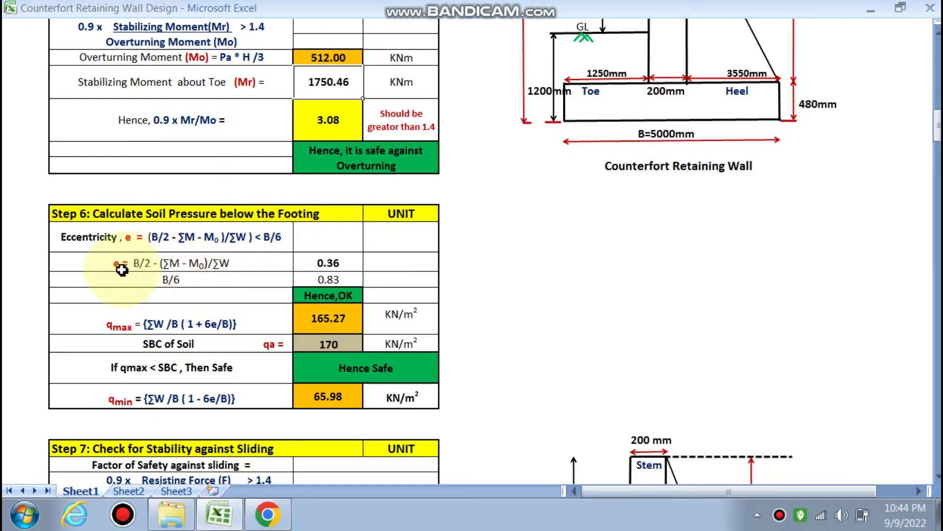
{"action": "scroll", "coordinate": [274, 294], "scroll_direction": "up", "scroll_amount": 2}
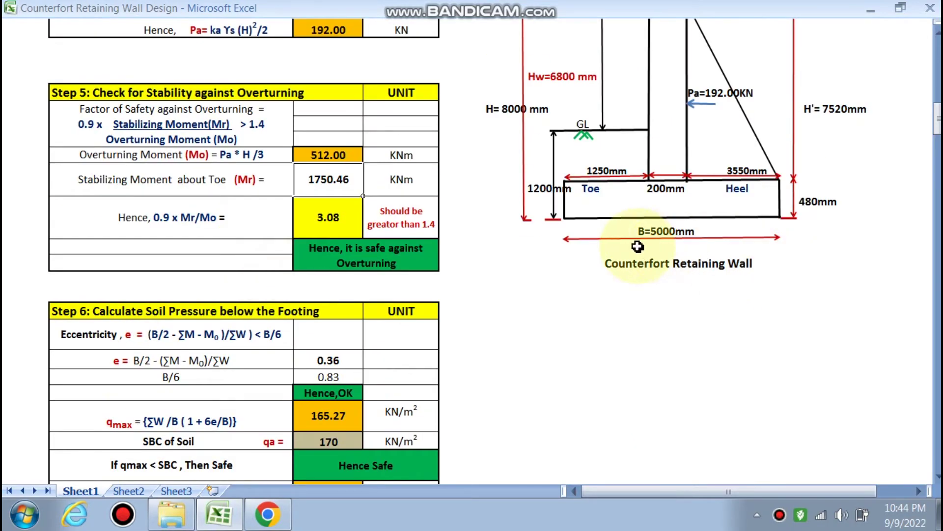
{"action": "scroll", "coordinate": [195, 332], "scroll_direction": "down", "scroll_amount": 1}
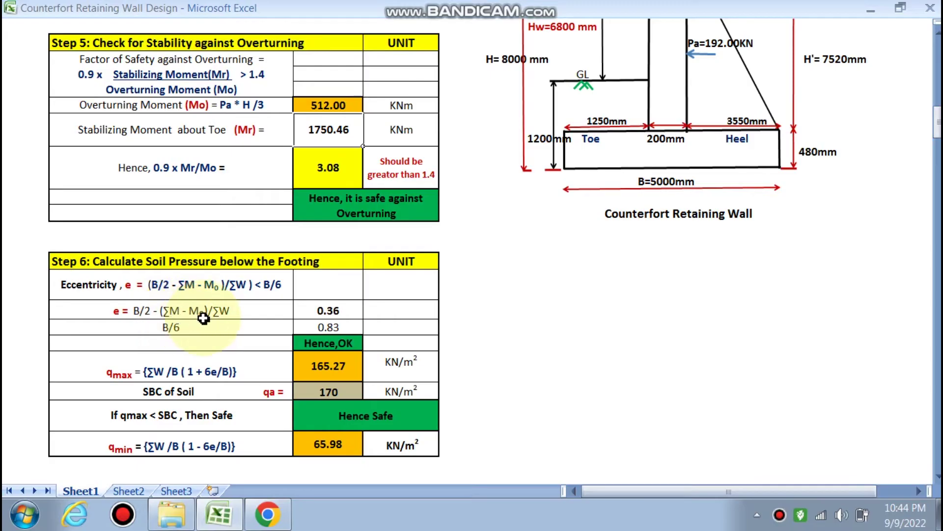
{"action": "scroll", "coordinate": [203, 318], "scroll_direction": "up", "scroll_amount": 1}
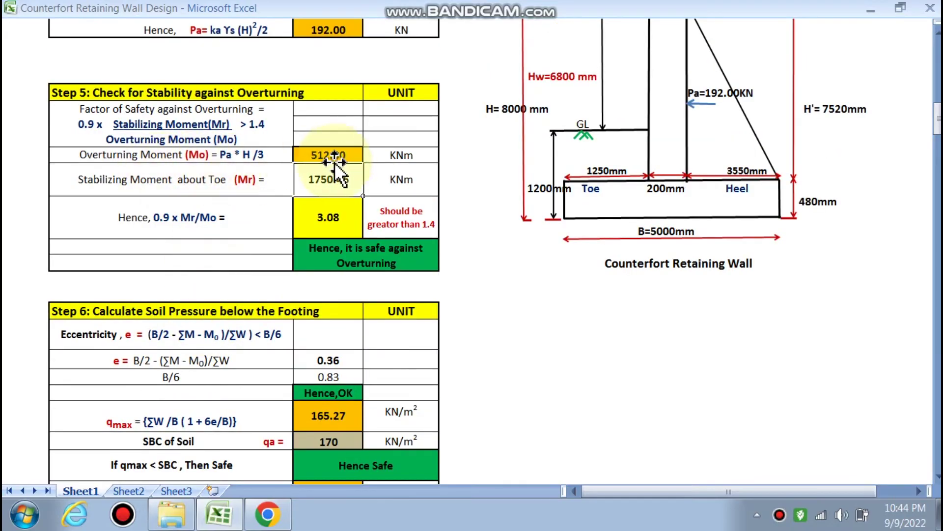
{"action": "scroll", "coordinate": [339, 314], "scroll_direction": "up", "scroll_amount": 4}
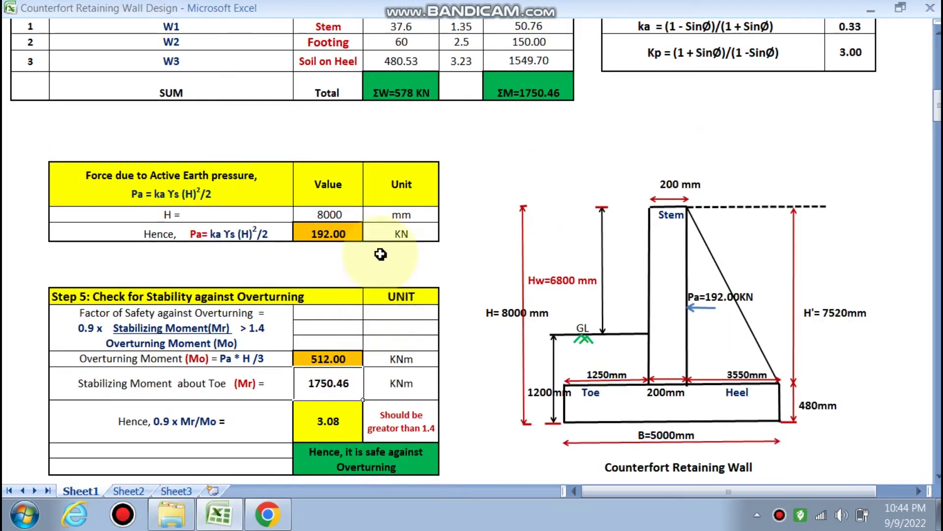
{"action": "scroll", "coordinate": [318, 288], "scroll_direction": "down", "scroll_amount": 5}
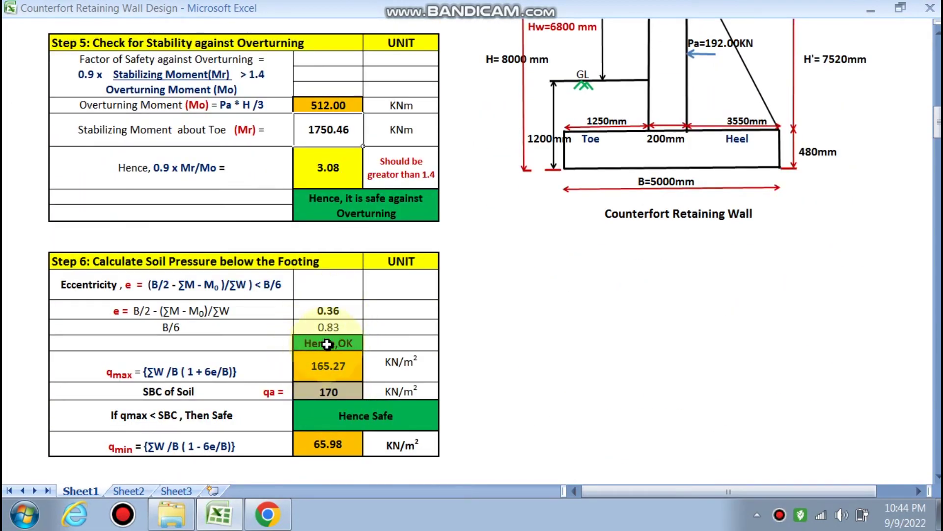
Examine the maximum and minimum soil pressures qmax and qmin in Step 6 against the soil bearing capacity
{"action": "scroll", "coordinate": [336, 348], "scroll_direction": "down", "scroll_amount": 2}
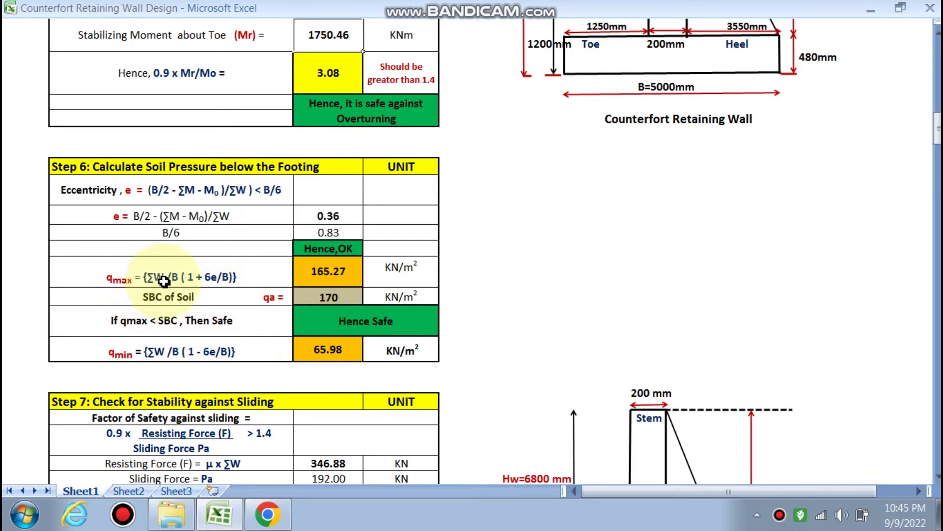
{"action": "scroll", "coordinate": [210, 305], "scroll_direction": "up", "scroll_amount": 1}
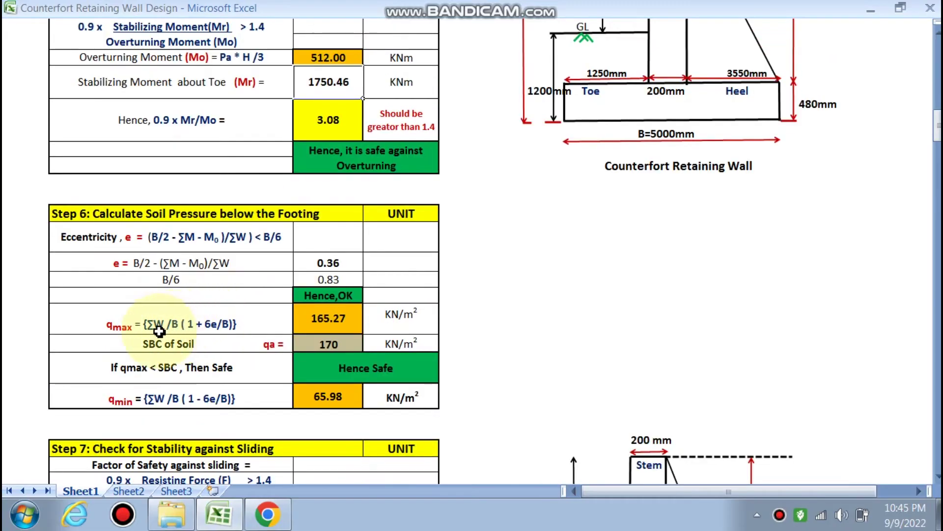
{"action": "scroll", "coordinate": [160, 334], "scroll_direction": "up", "scroll_amount": 2}
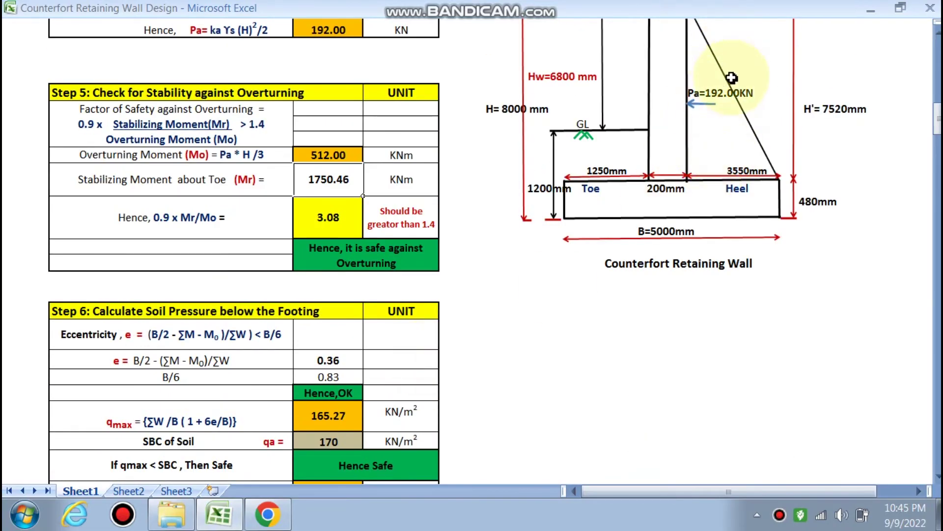
{"action": "scroll", "coordinate": [274, 337], "scroll_direction": "down", "scroll_amount": 5}
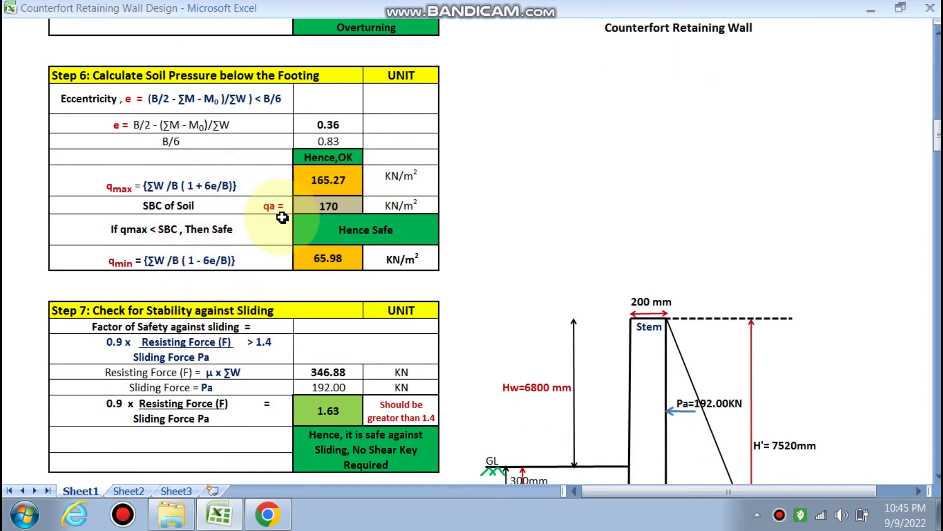
{"action": "scroll", "coordinate": [606, 267], "scroll_direction": "up", "scroll_amount": 2}
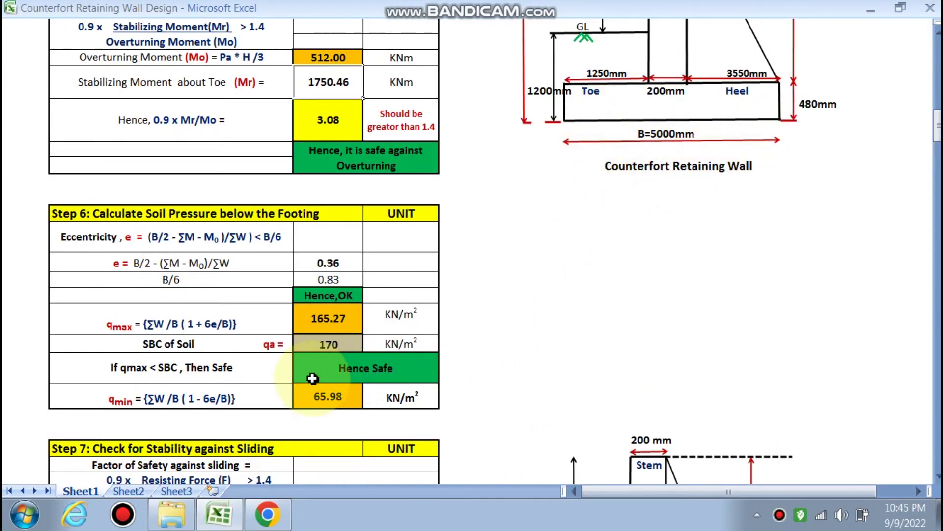
{"action": "scroll", "coordinate": [311, 378], "scroll_direction": "down", "scroll_amount": 1}
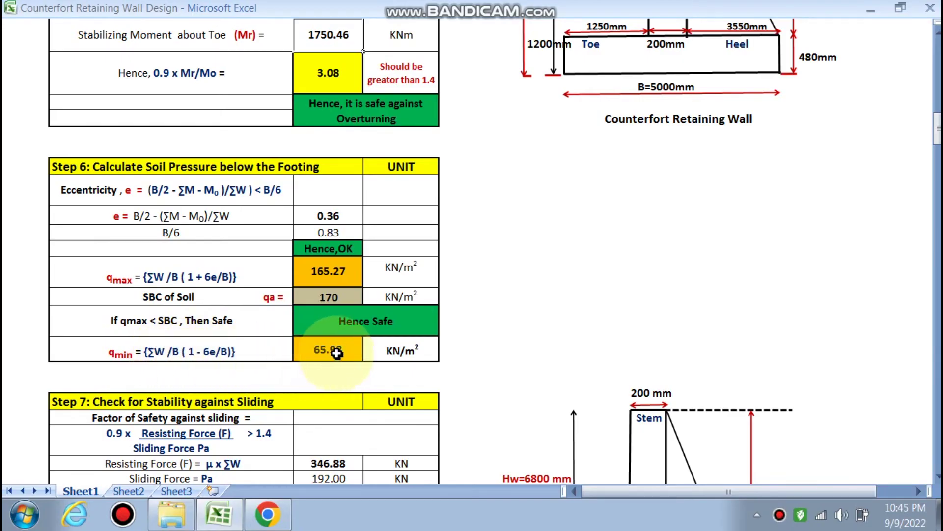
{"action": "scroll", "coordinate": [334, 351], "scroll_direction": "down", "scroll_amount": 2}
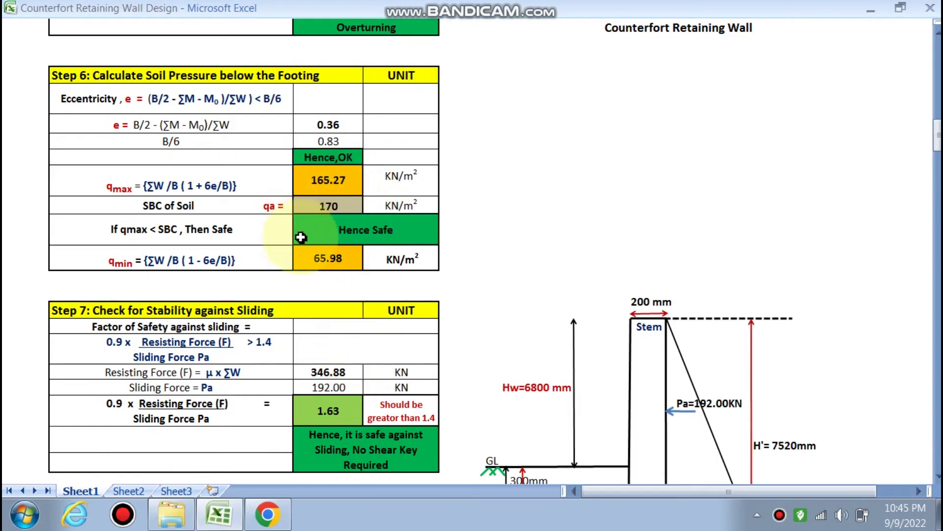
Examine the Step 7 sliding check, tracing the resisting force back to the input friction coefficient and the Step 3 total weight
{"action": "scroll", "coordinate": [357, 268], "scroll_direction": "down", "scroll_amount": 2}
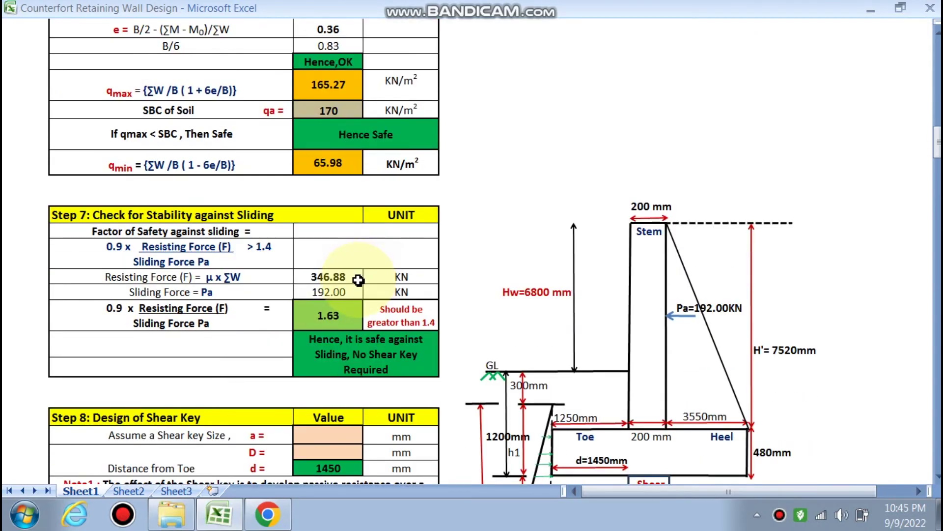
{"action": "scroll", "coordinate": [358, 279], "scroll_direction": "down", "scroll_amount": 1}
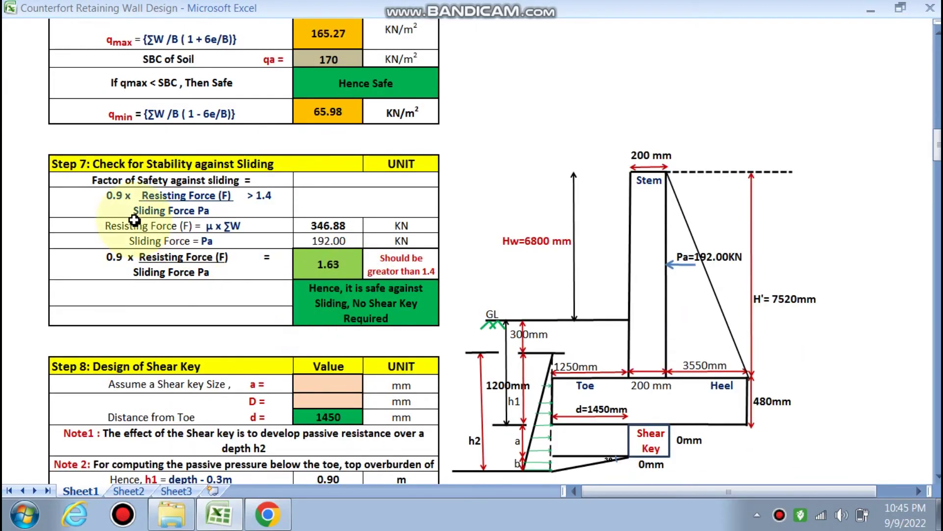
{"action": "scroll", "coordinate": [231, 219], "scroll_direction": "down", "scroll_amount": 1}
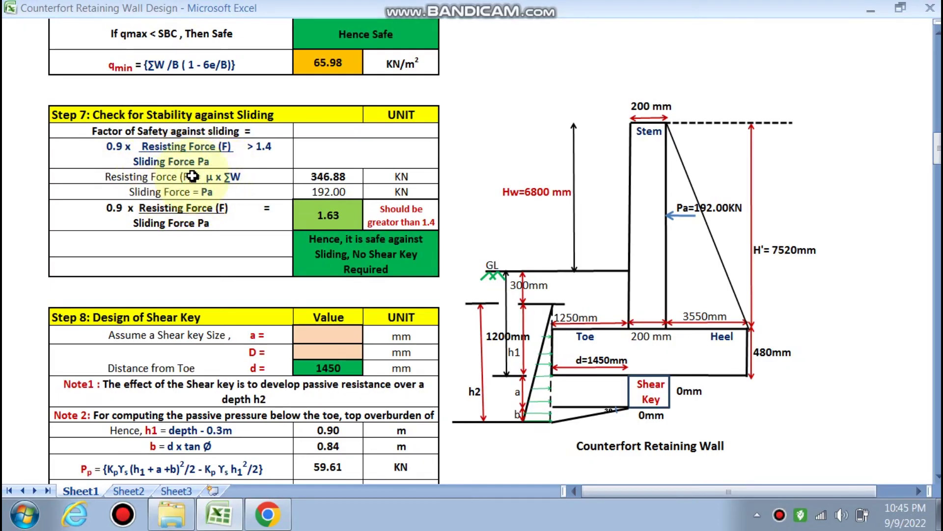
{"action": "scroll", "coordinate": [215, 184], "scroll_direction": "up", "scroll_amount": 20}
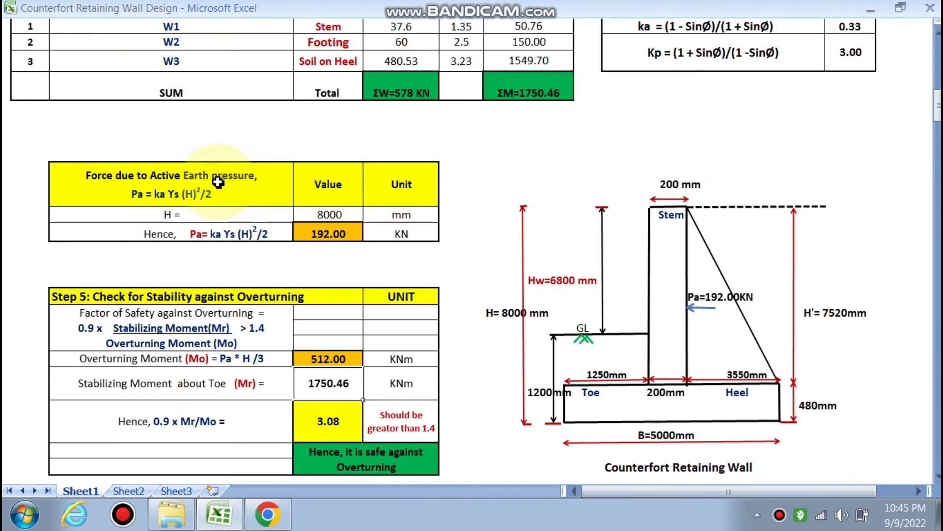
{"action": "scroll", "coordinate": [218, 184], "scroll_direction": "up", "scroll_amount": 1}
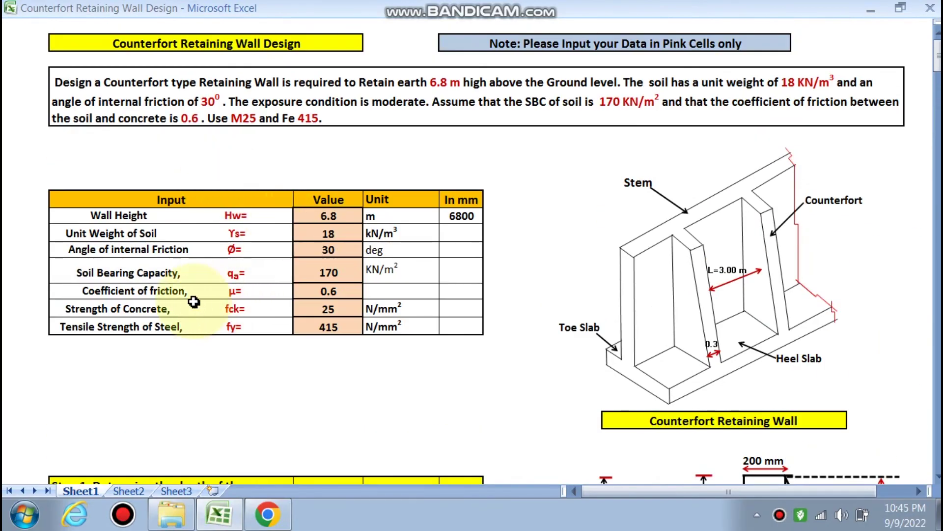
{"action": "scroll", "coordinate": [319, 291], "scroll_direction": "down", "scroll_amount": 20}
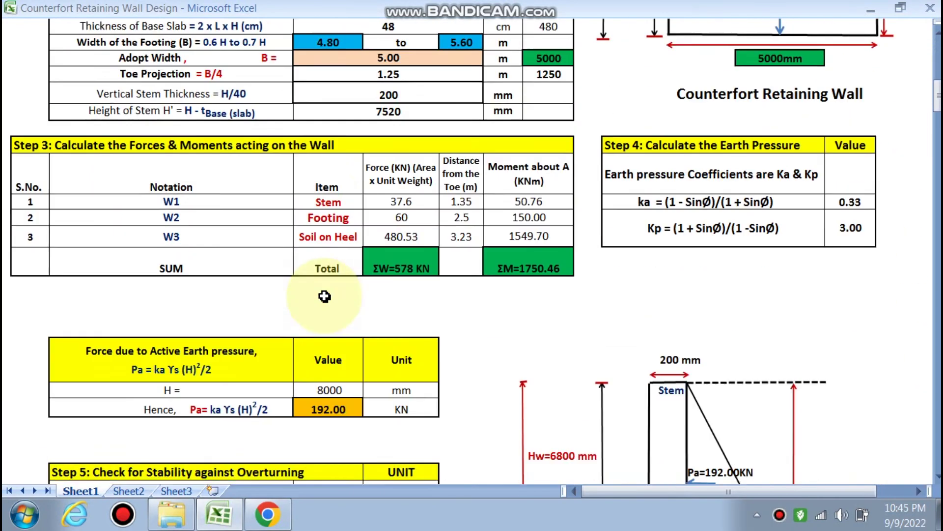
{"action": "scroll", "coordinate": [325, 297], "scroll_direction": "down", "scroll_amount": 5}
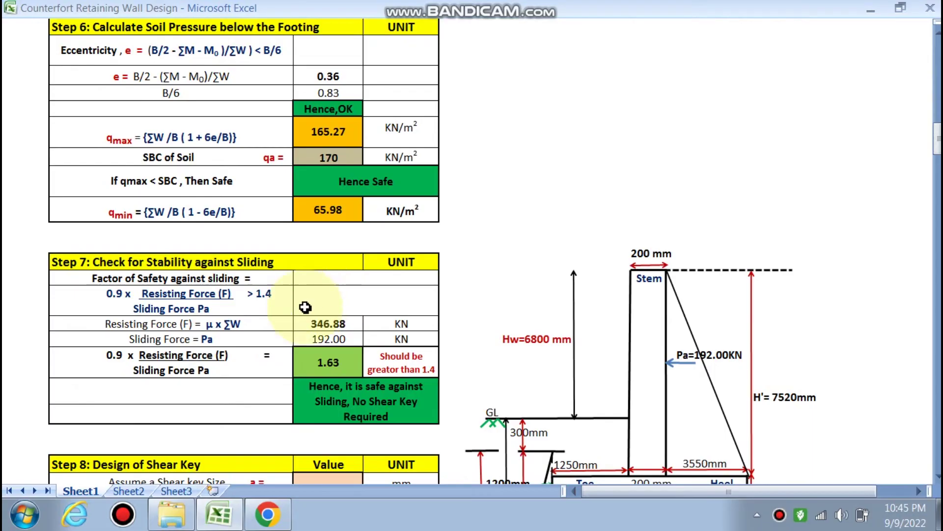
{"action": "scroll", "coordinate": [239, 327], "scroll_direction": "up", "scroll_amount": 15}
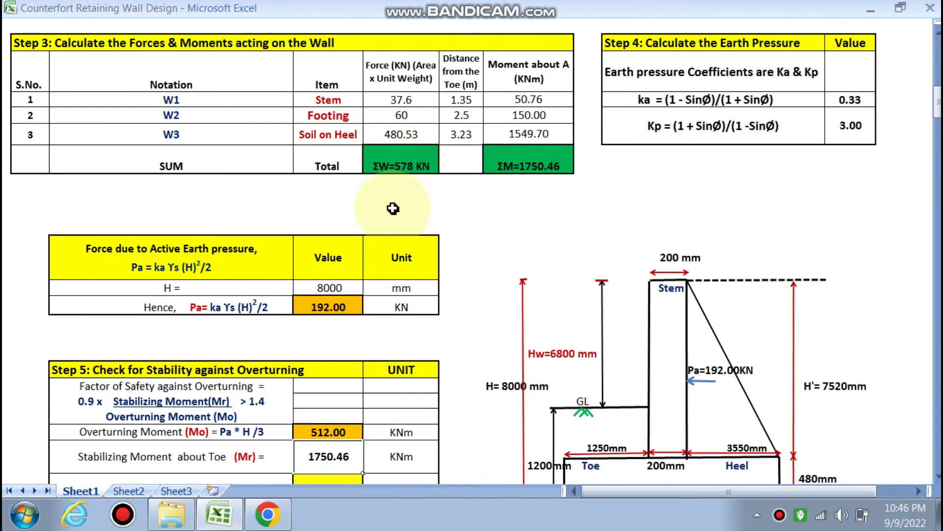
Examine the Step 7 sliding ratio against its required limit to decide whether the Step 8 shear key is needed
{"action": "scroll", "coordinate": [390, 200], "scroll_direction": "down", "scroll_amount": 13}
{"action": "scroll", "coordinate": [343, 378], "scroll_direction": "down", "scroll_amount": 1}
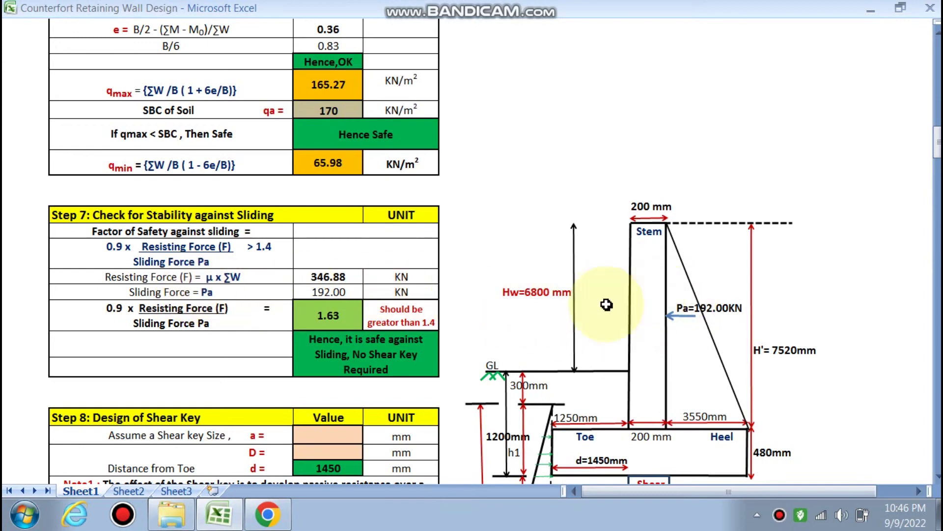
{"action": "scroll", "coordinate": [606, 304], "scroll_direction": "down", "scroll_amount": 2}
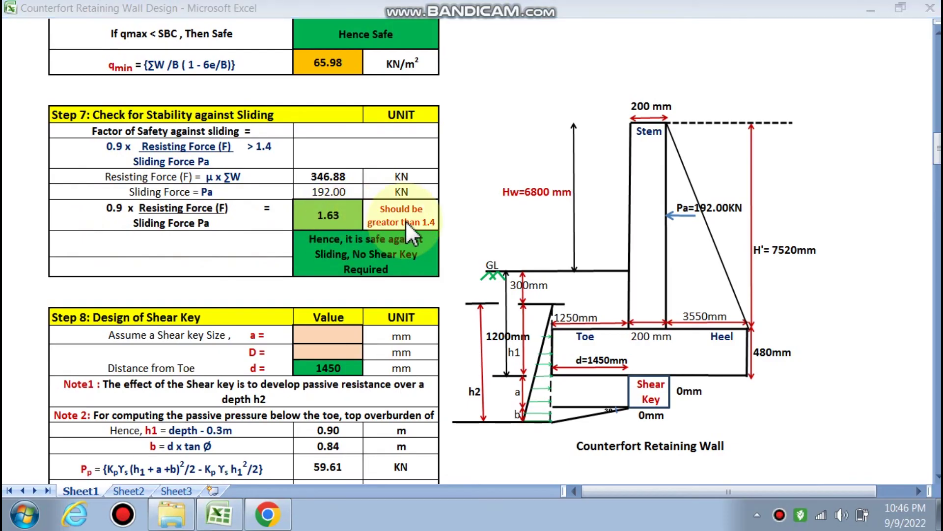
{"action": "scroll", "coordinate": [442, 186], "scroll_direction": "down", "scroll_amount": 2}
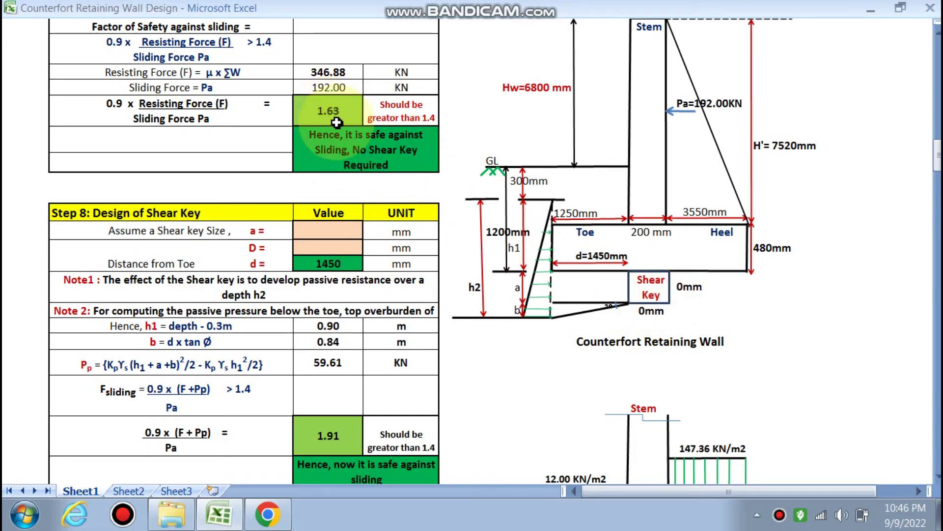
{"action": "scroll", "coordinate": [338, 133], "scroll_direction": "down", "scroll_amount": 2}
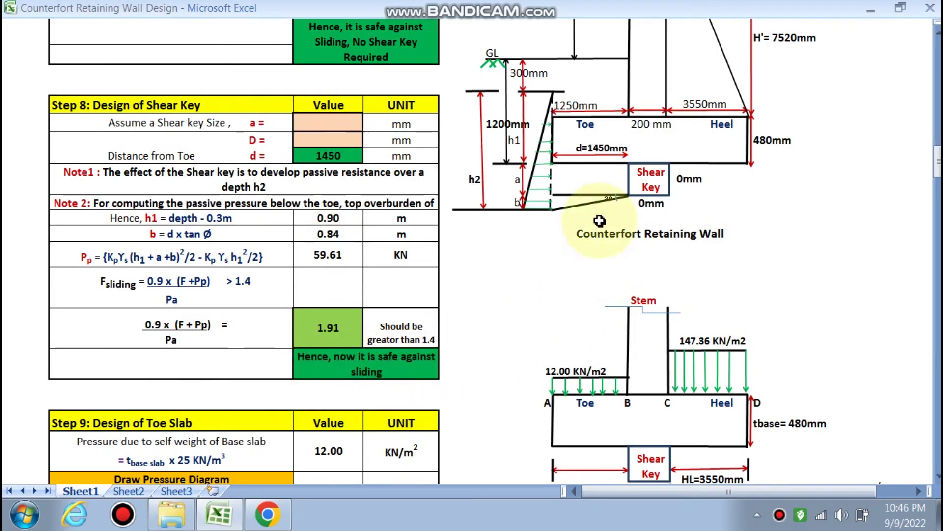
{"action": "scroll", "coordinate": [647, 189], "scroll_direction": "up", "scroll_amount": 3}
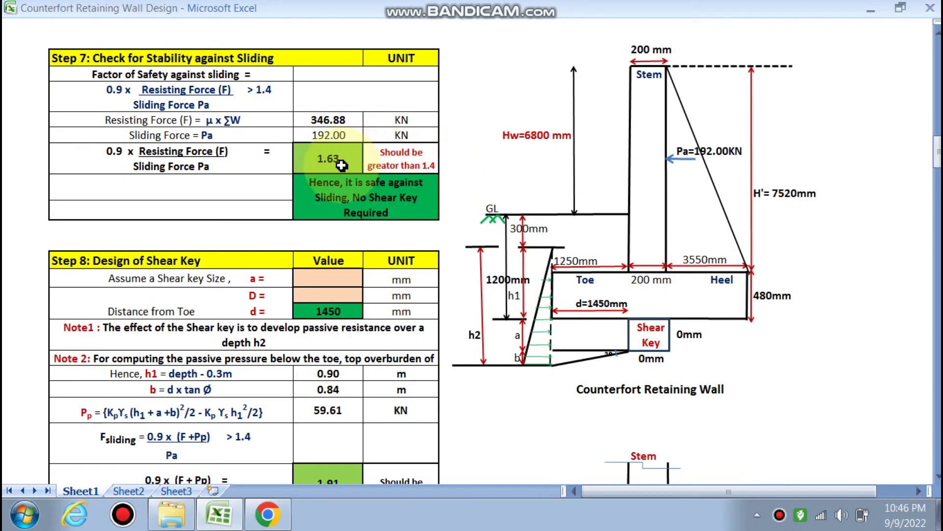
{"action": "scroll", "coordinate": [339, 199], "scroll_direction": "down", "scroll_amount": 2}
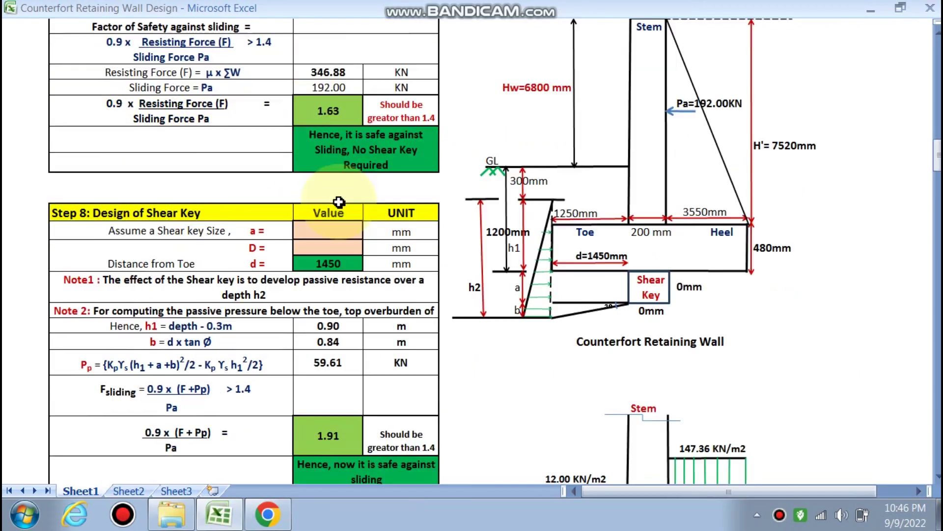
{"action": "scroll", "coordinate": [401, 105], "scroll_direction": "down", "scroll_amount": 5}
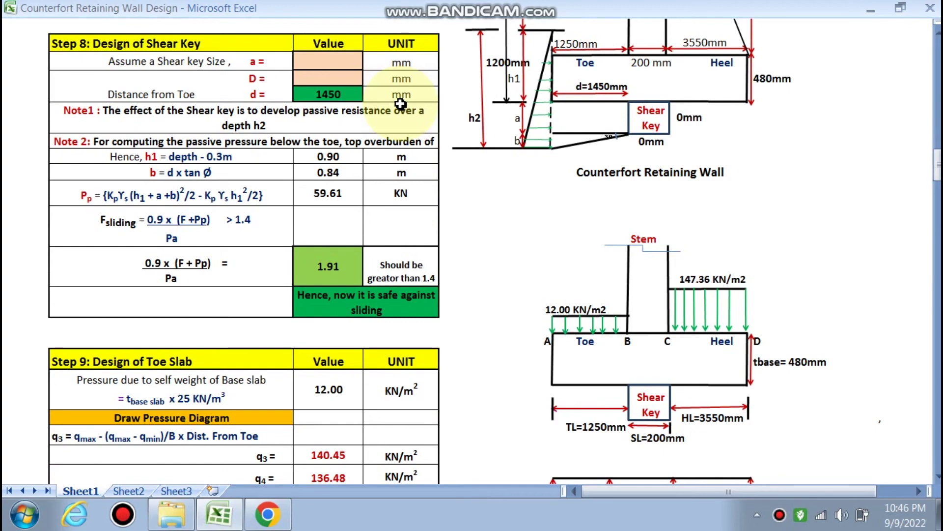
Examine the Step 9 toe slab pressures q3 and q4 and the net pressures alongside the two pressure diagrams
{"action": "scroll", "coordinate": [400, 106], "scroll_direction": "down", "scroll_amount": 1}
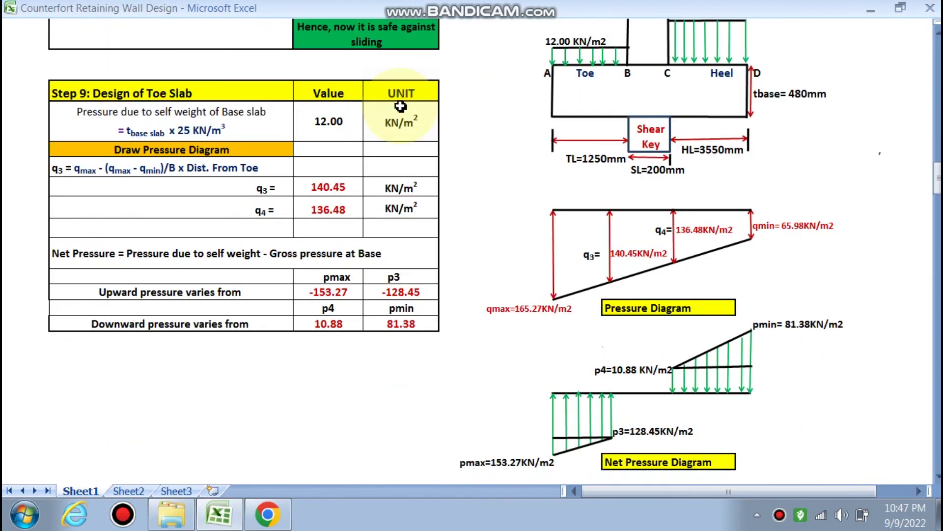
{"action": "scroll", "coordinate": [400, 105], "scroll_direction": "up", "scroll_amount": 4}
{"action": "scroll", "coordinate": [400, 105], "scroll_direction": "down", "scroll_amount": 4}
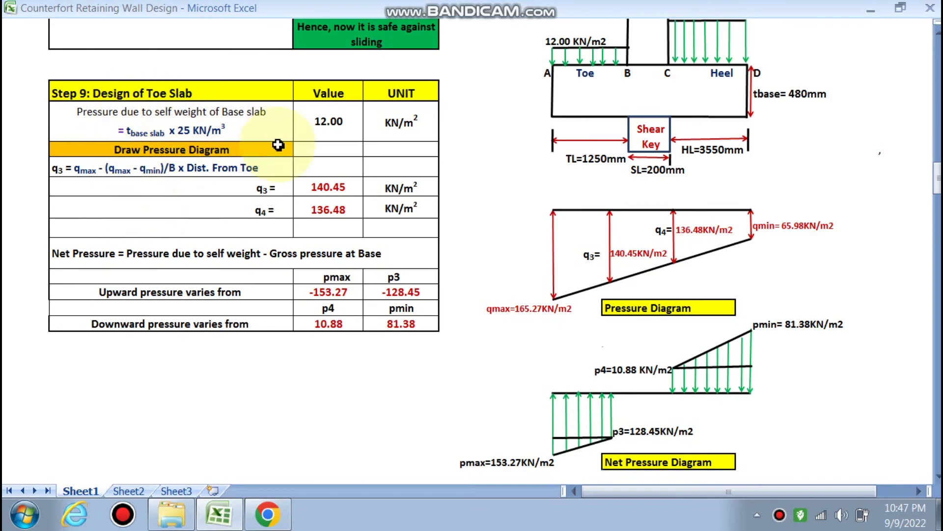
{"action": "scroll", "coordinate": [415, 196], "scroll_direction": "down", "scroll_amount": 1}
{"action": "scroll", "coordinate": [400, 246], "scroll_direction": "up", "scroll_amount": 1}
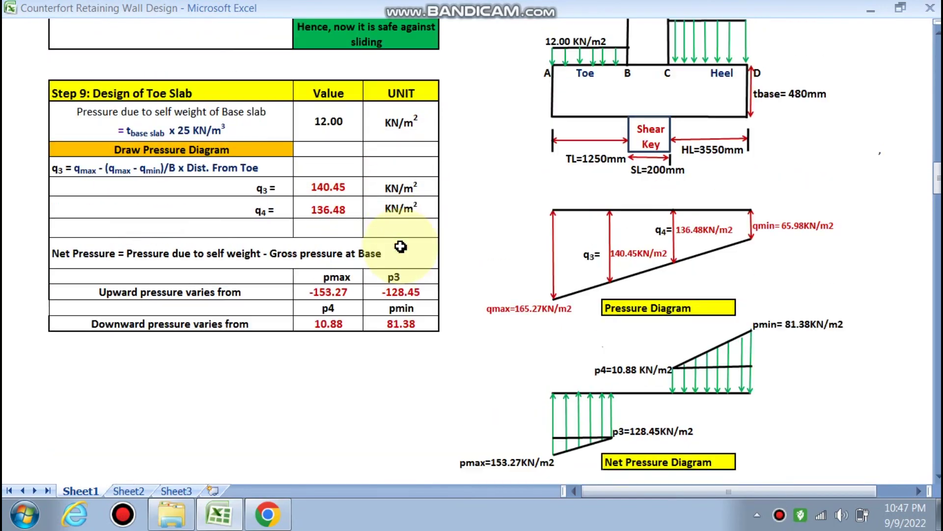
{"action": "scroll", "coordinate": [401, 247], "scroll_direction": "down", "scroll_amount": 2}
{"action": "scroll", "coordinate": [400, 249], "scroll_direction": "up", "scroll_amount": 2}
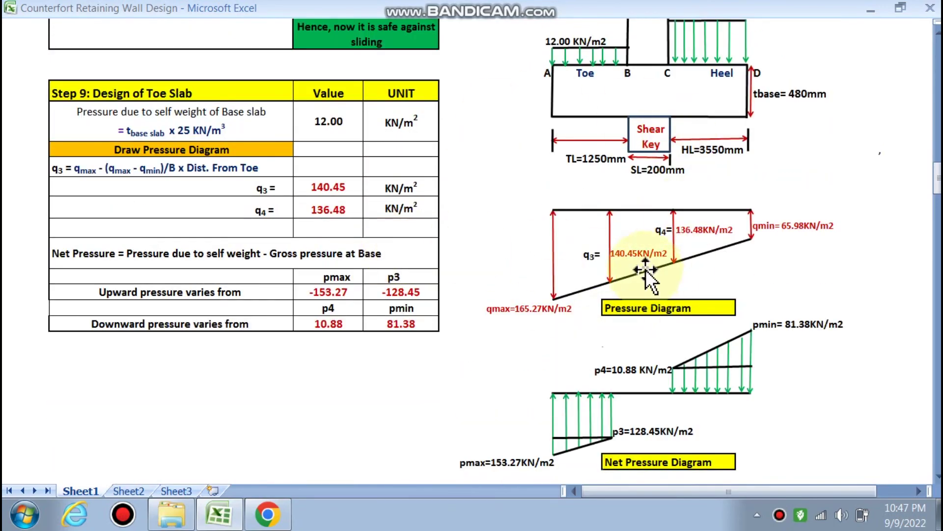
Review the Step 10 heel slab design, from its net pressures and bending moments to the main and distribution steel
{"action": "scroll", "coordinate": [634, 266], "scroll_direction": "down", "scroll_amount": 3}
{"action": "scroll", "coordinate": [640, 266], "scroll_direction": "down", "scroll_amount": 10}
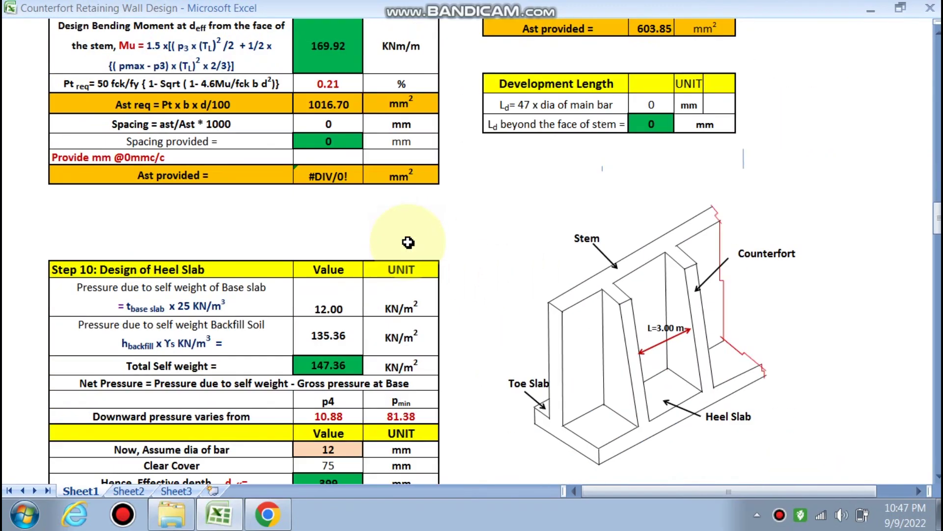
{"action": "scroll", "coordinate": [407, 242], "scroll_direction": "down", "scroll_amount": 4}
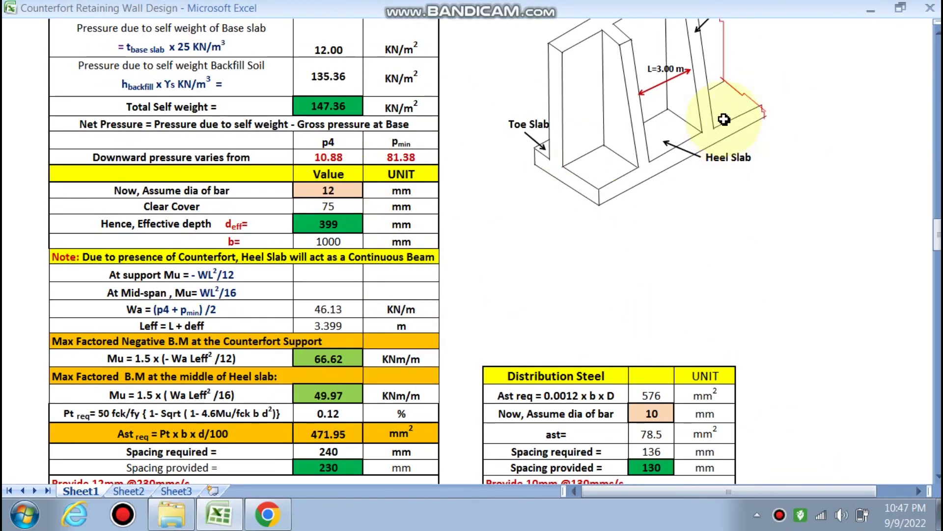
{"action": "scroll", "coordinate": [464, 196], "scroll_direction": "down", "scroll_amount": 3}
{"action": "scroll", "coordinate": [215, 260], "scroll_direction": "down", "scroll_amount": 7}
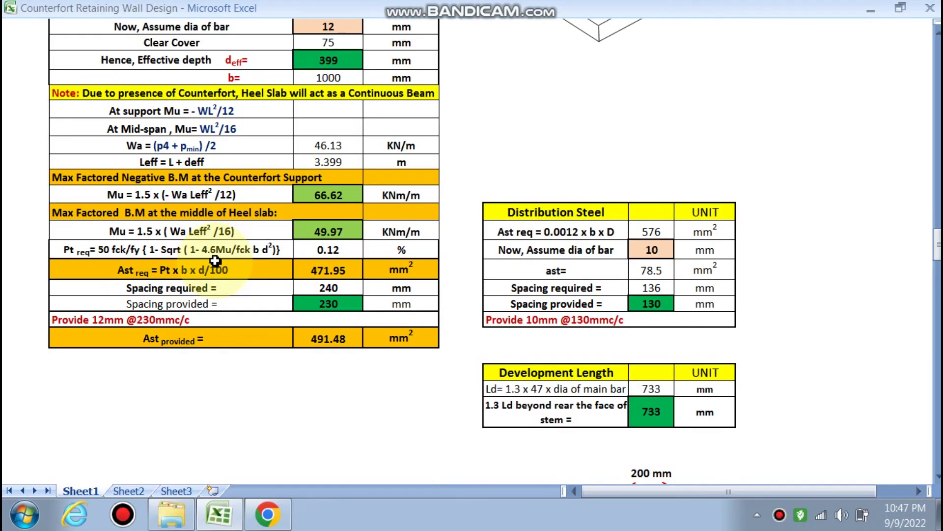
Review the Step 11 and Step 12 stem design through to the reinforcement summary table and slab detailing drawing
{"action": "scroll", "coordinate": [215, 261], "scroll_direction": "down", "scroll_amount": 5}
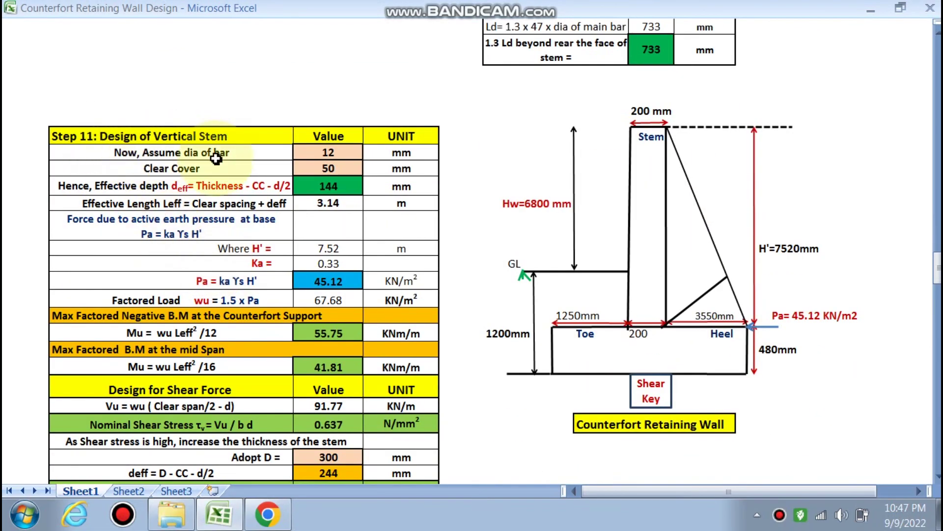
{"action": "scroll", "coordinate": [318, 162], "scroll_direction": "down", "scroll_amount": 15}
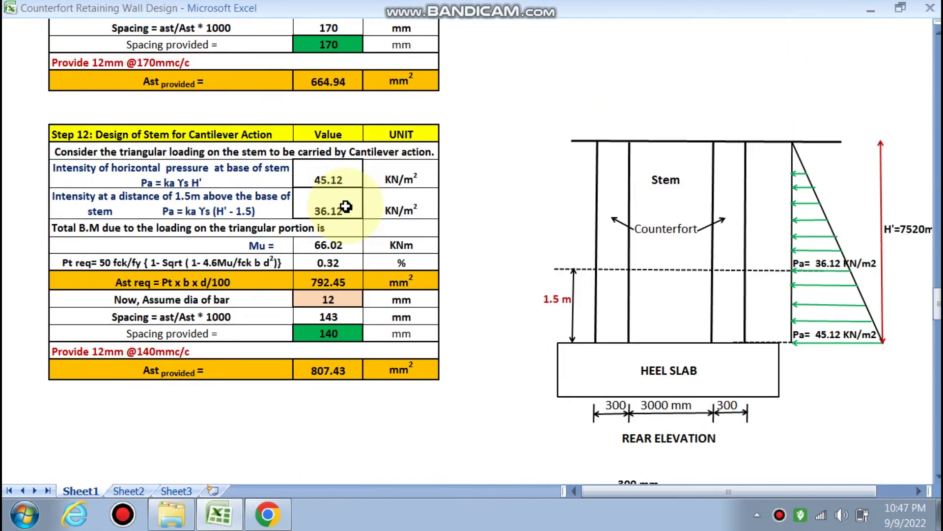
{"action": "scroll", "coordinate": [346, 207], "scroll_direction": "down", "scroll_amount": 8}
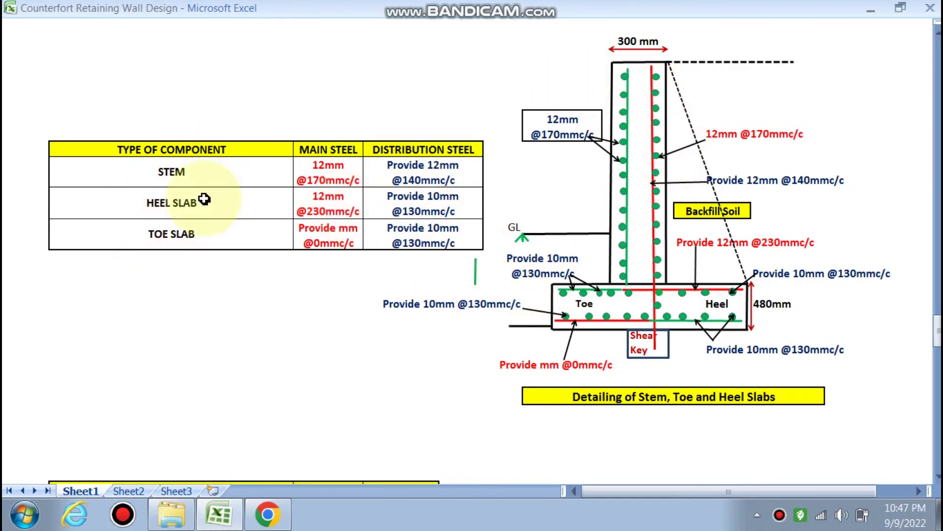
Review the counterfort calculations from the Step 13 design through the Step 14 shear reinforcement to the Step 15 tension check
{"action": "scroll", "coordinate": [613, 364], "scroll_direction": "down", "scroll_amount": 6}
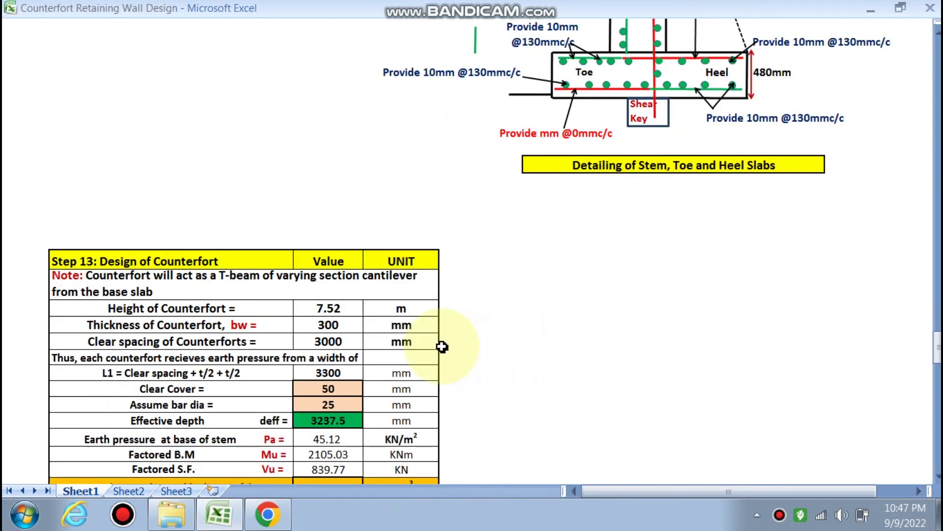
{"action": "scroll", "coordinate": [354, 320], "scroll_direction": "down", "scroll_amount": 2}
{"action": "scroll", "coordinate": [133, 123], "scroll_direction": "down", "scroll_amount": 1}
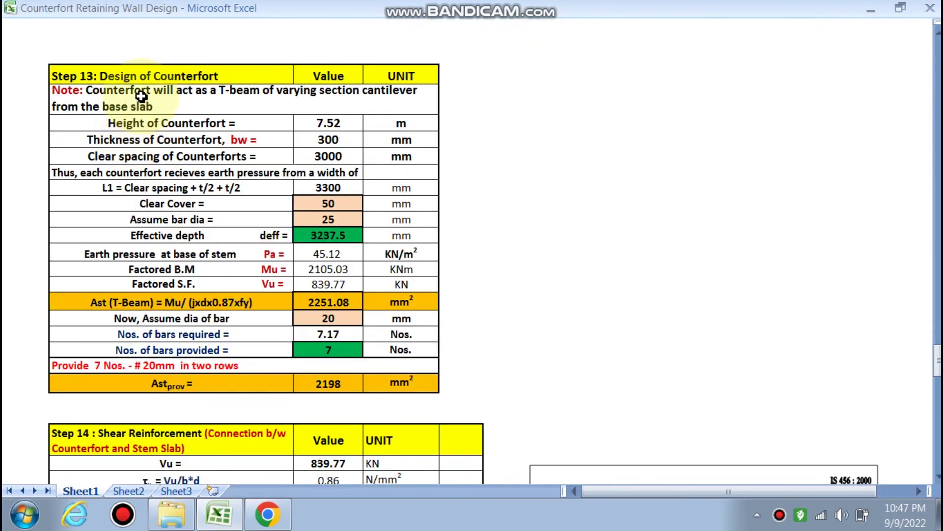
{"action": "scroll", "coordinate": [353, 268], "scroll_direction": "down", "scroll_amount": 8}
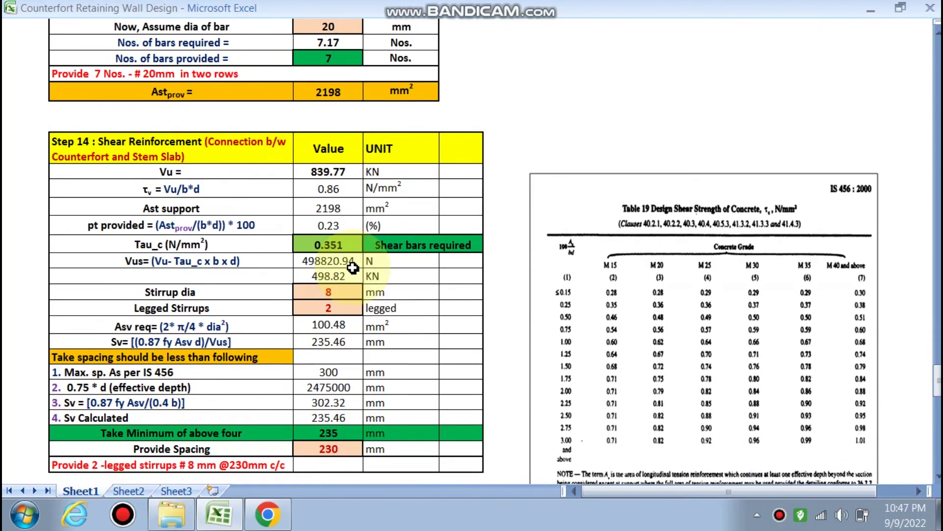
{"action": "scroll", "coordinate": [352, 268], "scroll_direction": "down", "scroll_amount": 7}
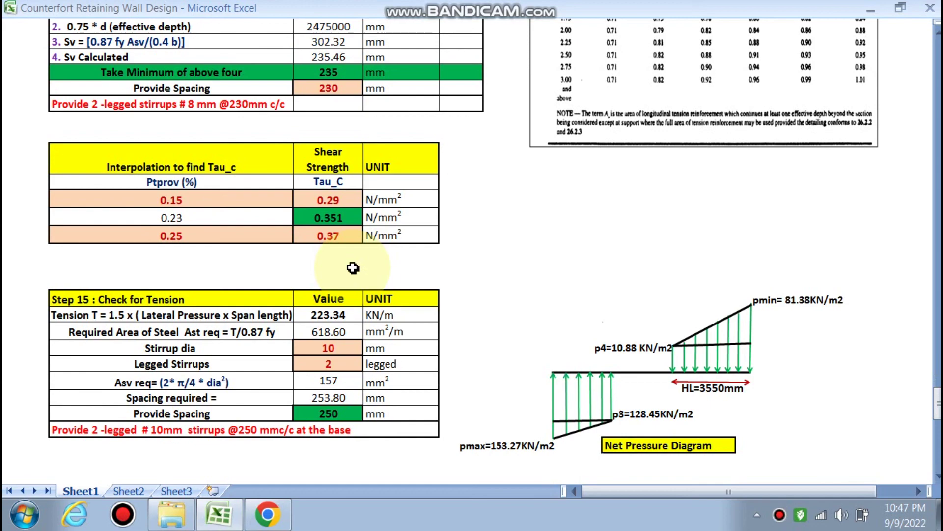
{"action": "scroll", "coordinate": [353, 268], "scroll_direction": "down", "scroll_amount": 1}
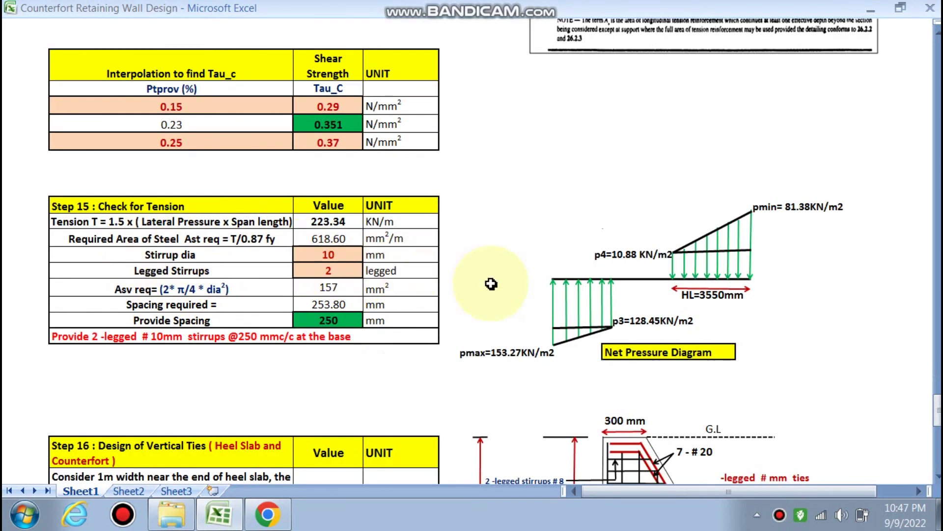